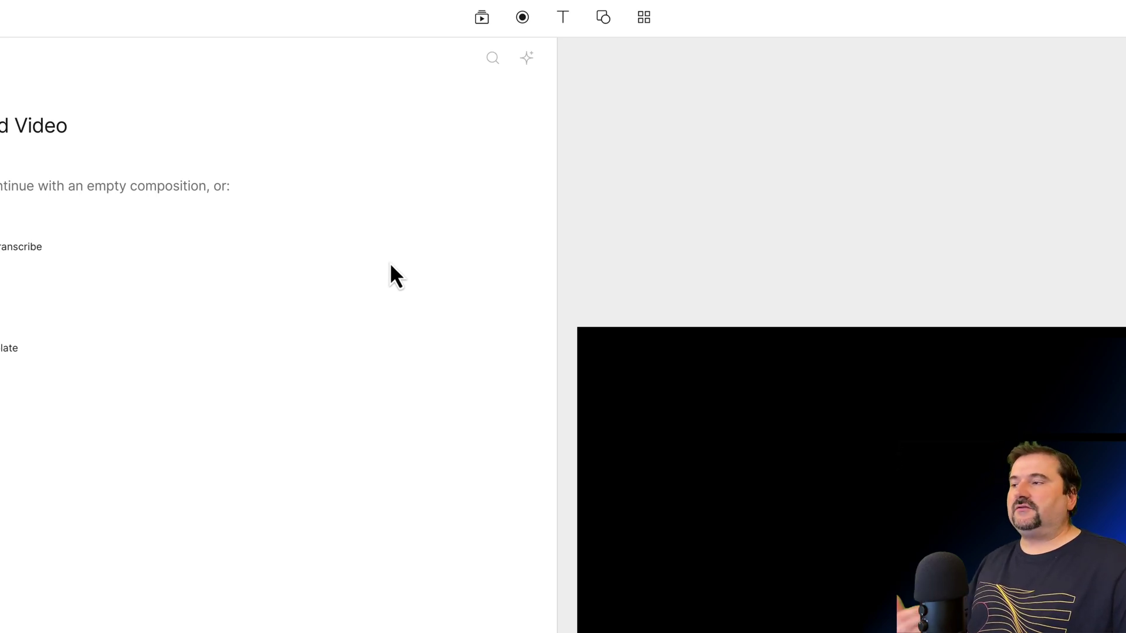
# Preview the three project files and combine Screen.mp4, Audio.aac and Camera.mp4 into one multitrack sequence
pyautogui.click(482, 26)
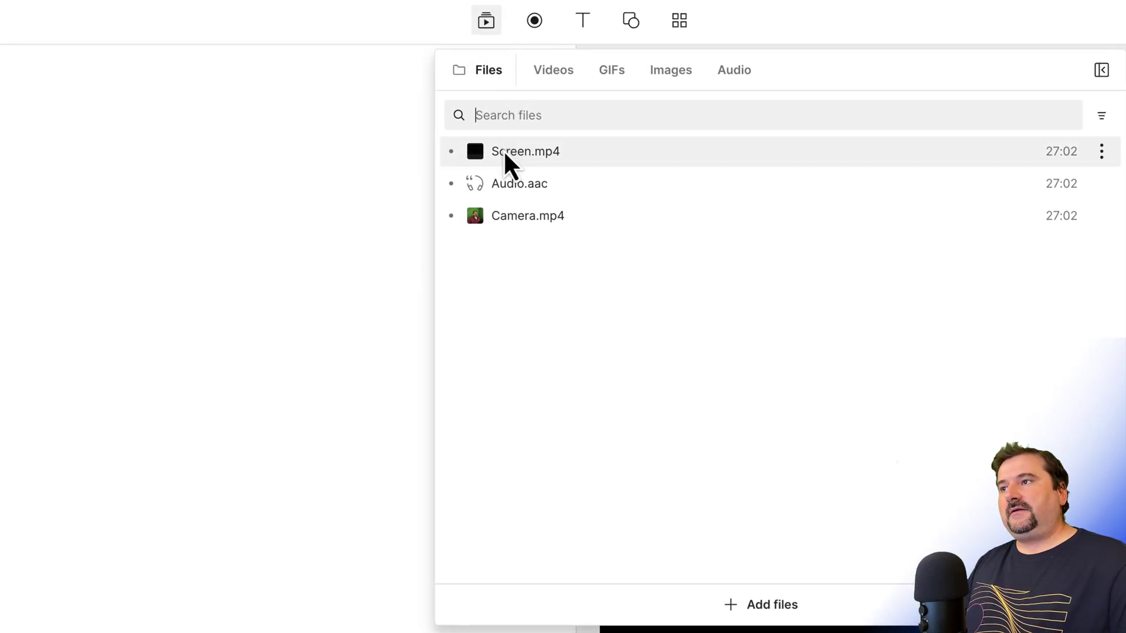
pyautogui.click(503, 149)
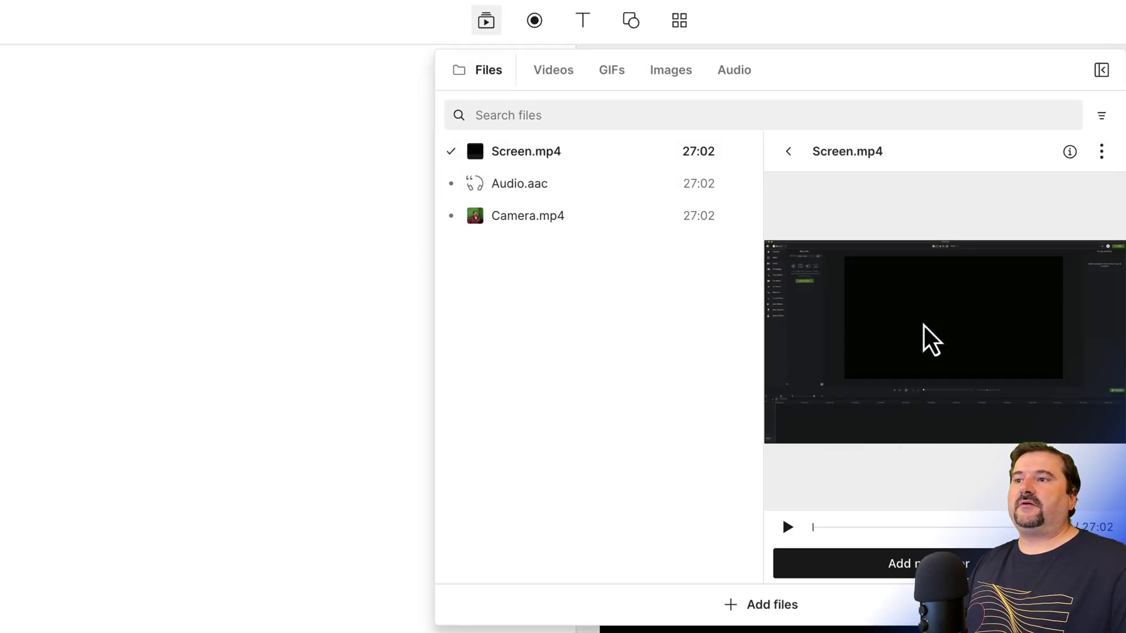
pyautogui.click(591, 197)
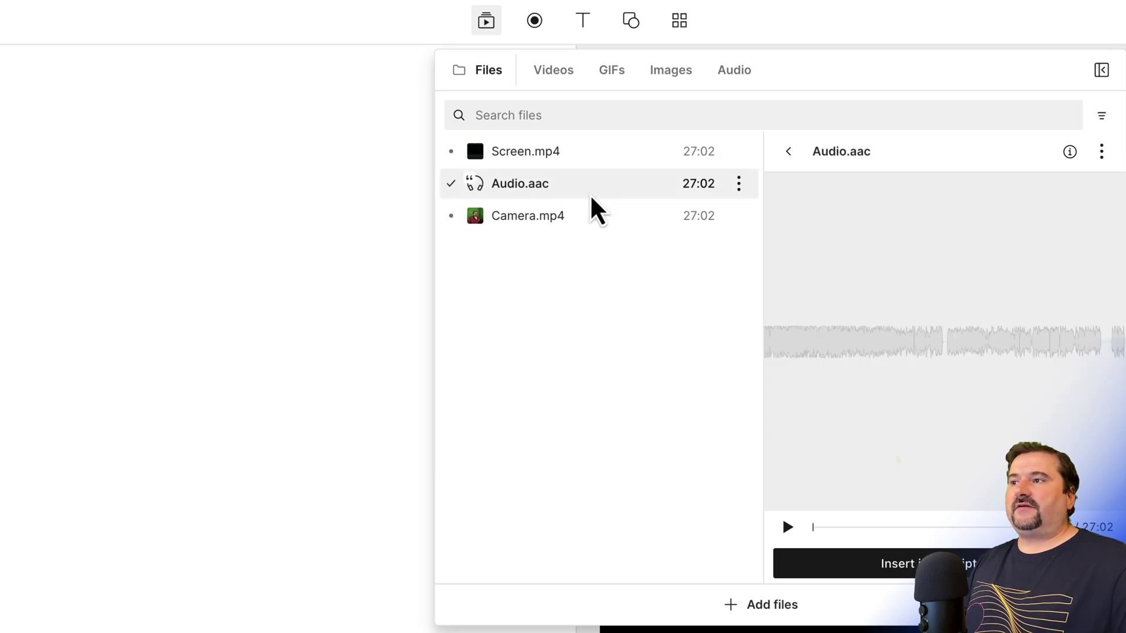
pyautogui.click(589, 214)
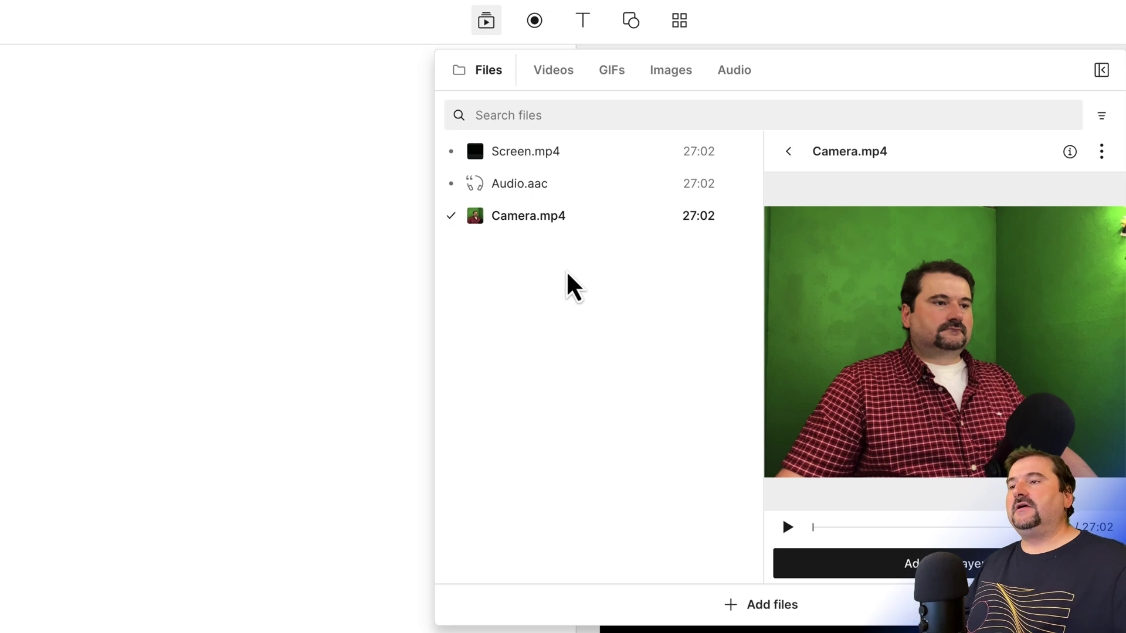
pyautogui.click(534, 161)
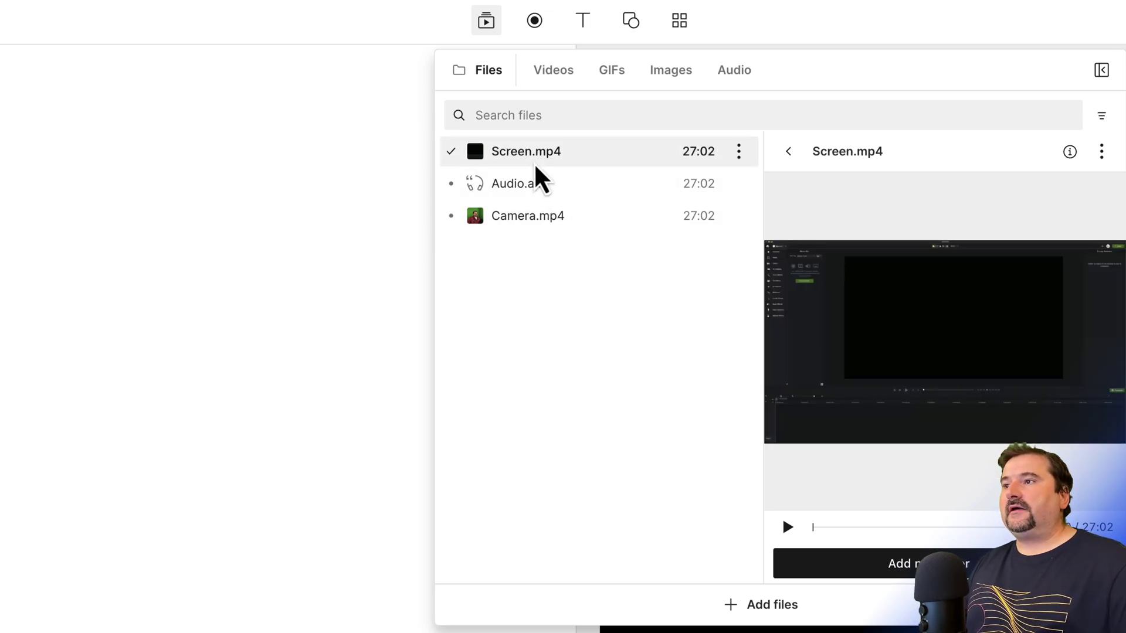
pyautogui.keyDown('shift'); pyautogui.click(524, 214); pyautogui.keyUp('shift')
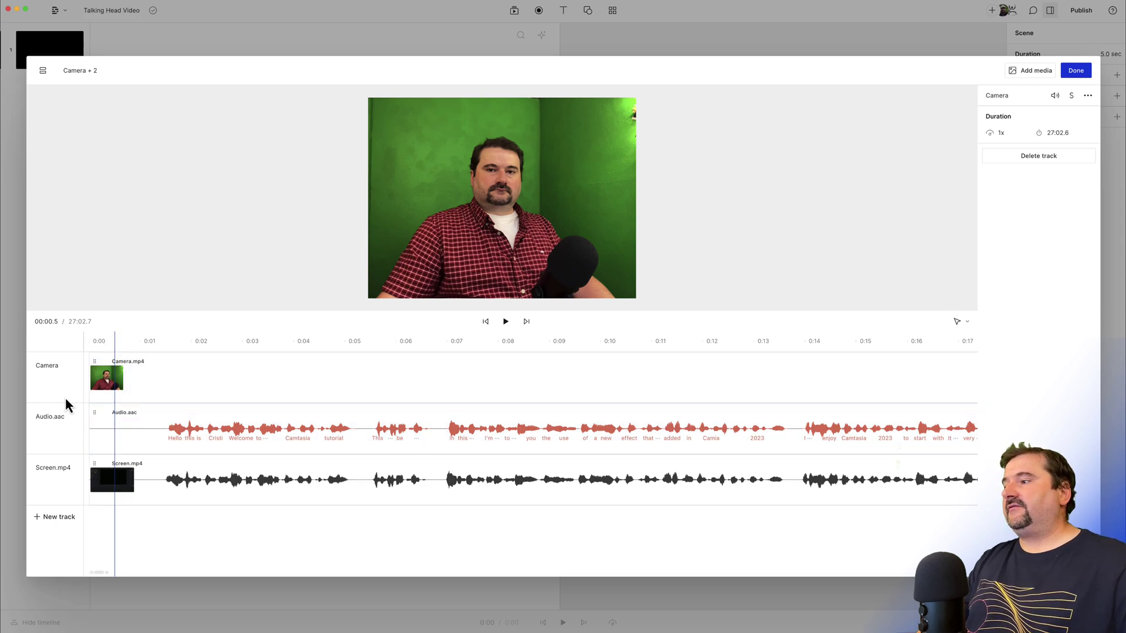
# Rename the sequence's audio and screen tracks to Audio and Screen, mute the Screen track, and finish editing the sequence
pyautogui.doubleClick(55, 416)
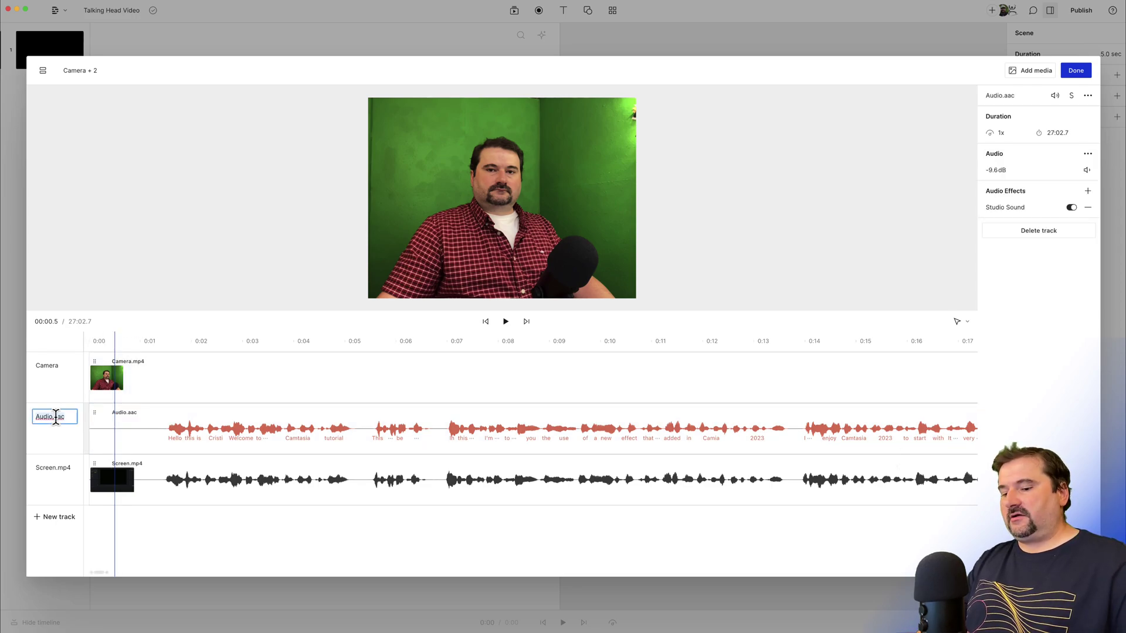
pyautogui.press('Return')
pyautogui.doubleClick(55, 469)
pyautogui.write('Screen')
pyautogui.press('Return')
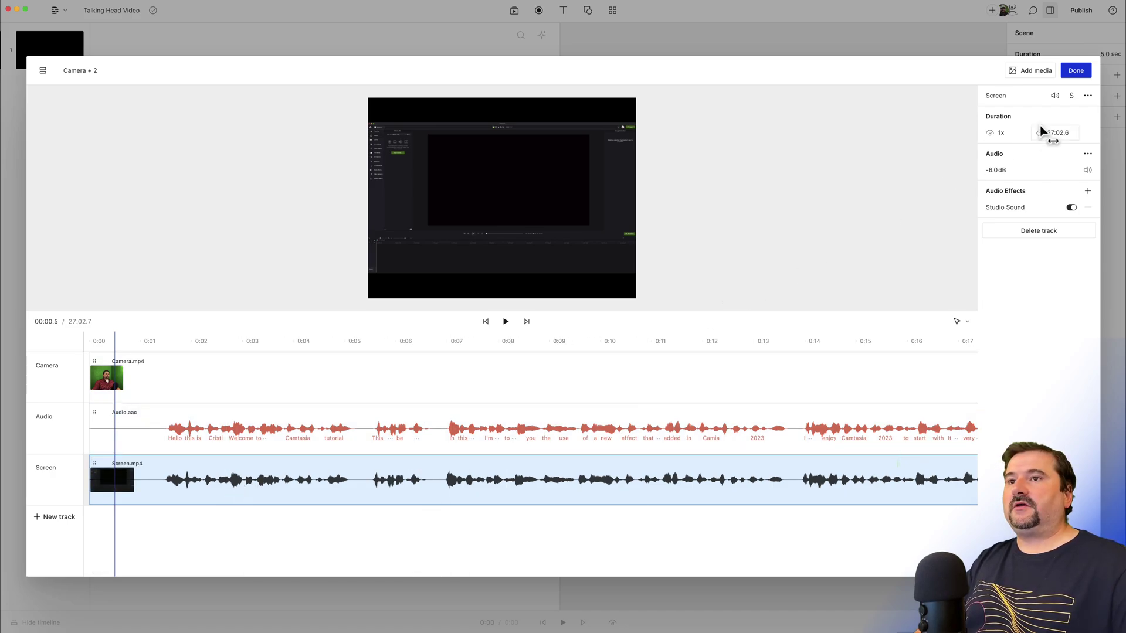
pyautogui.click(1056, 96)
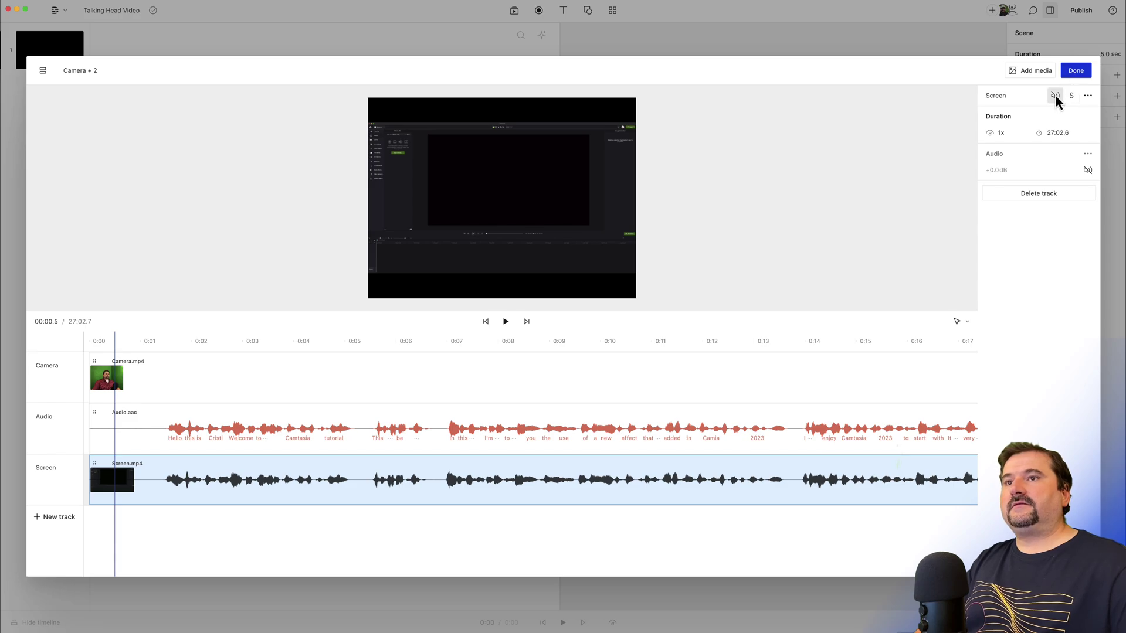
pyautogui.click(1077, 71)
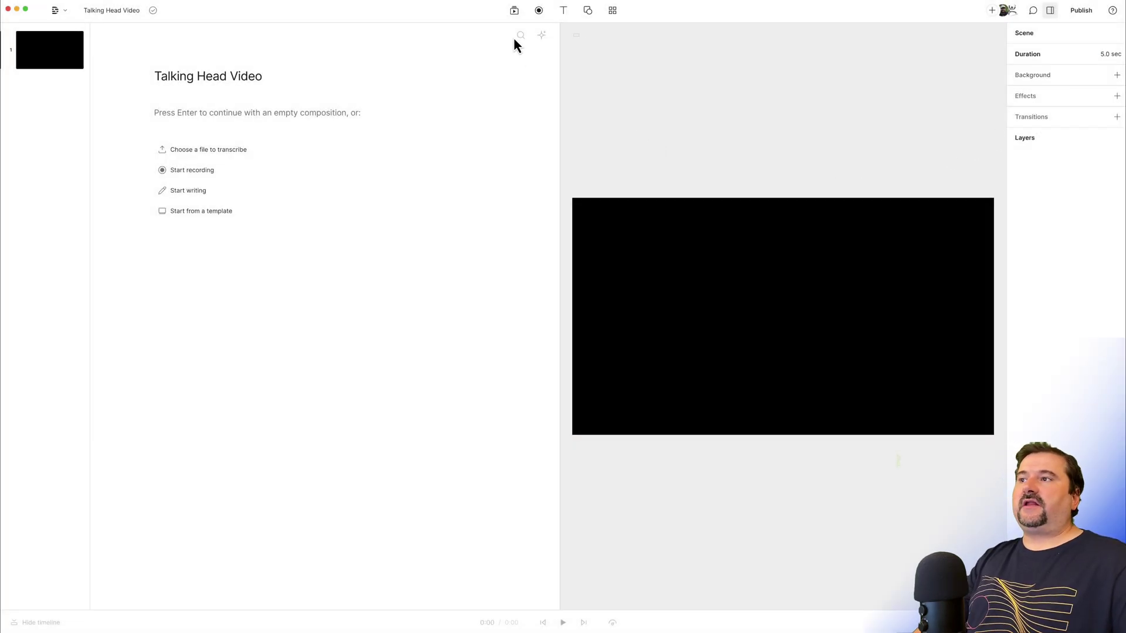
# Insert the Camera + 2 sequence from the project files into the empty script and close the media library
pyautogui.click(515, 12)
pyautogui.moveTo(678, 33); pyautogui.dragTo(817, 75)
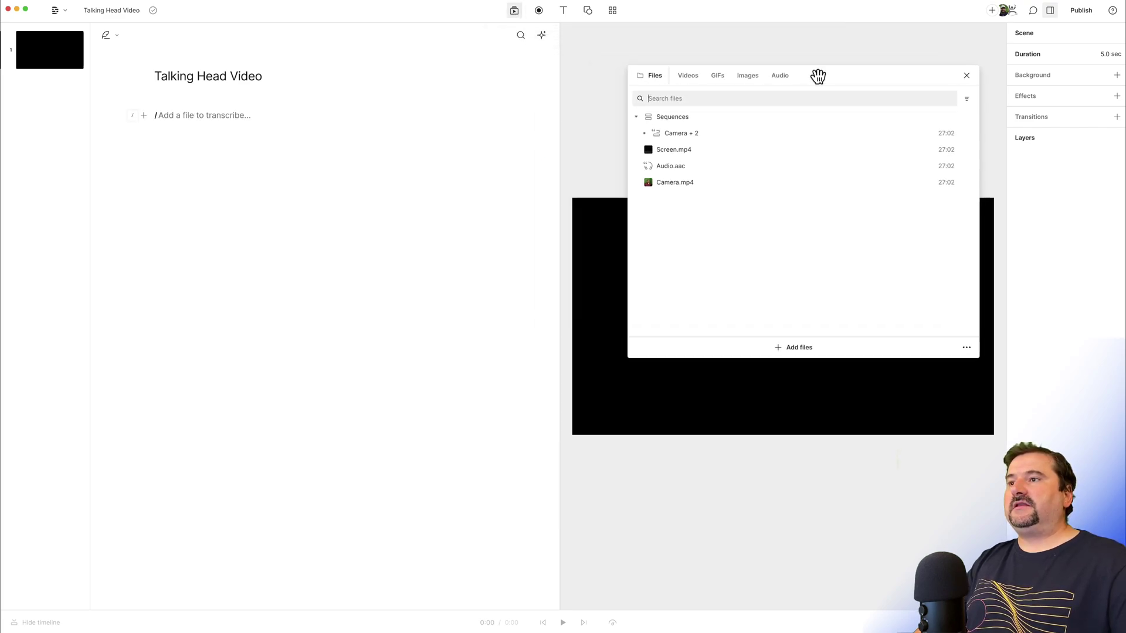
pyautogui.click(636, 117)
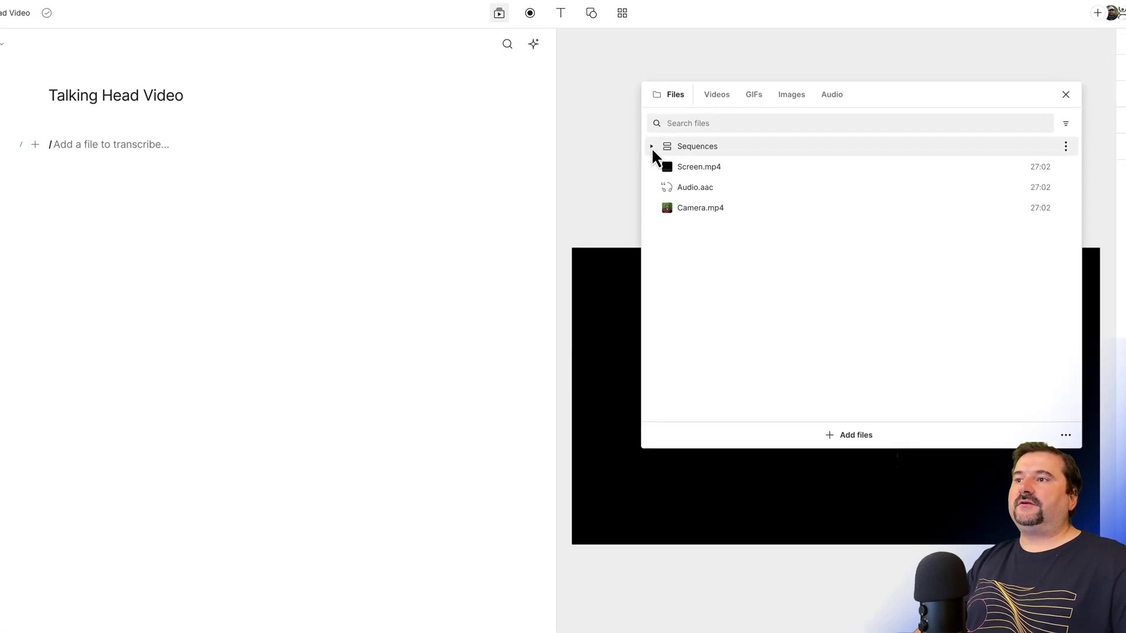
pyautogui.click(651, 147)
pyautogui.click(699, 168)
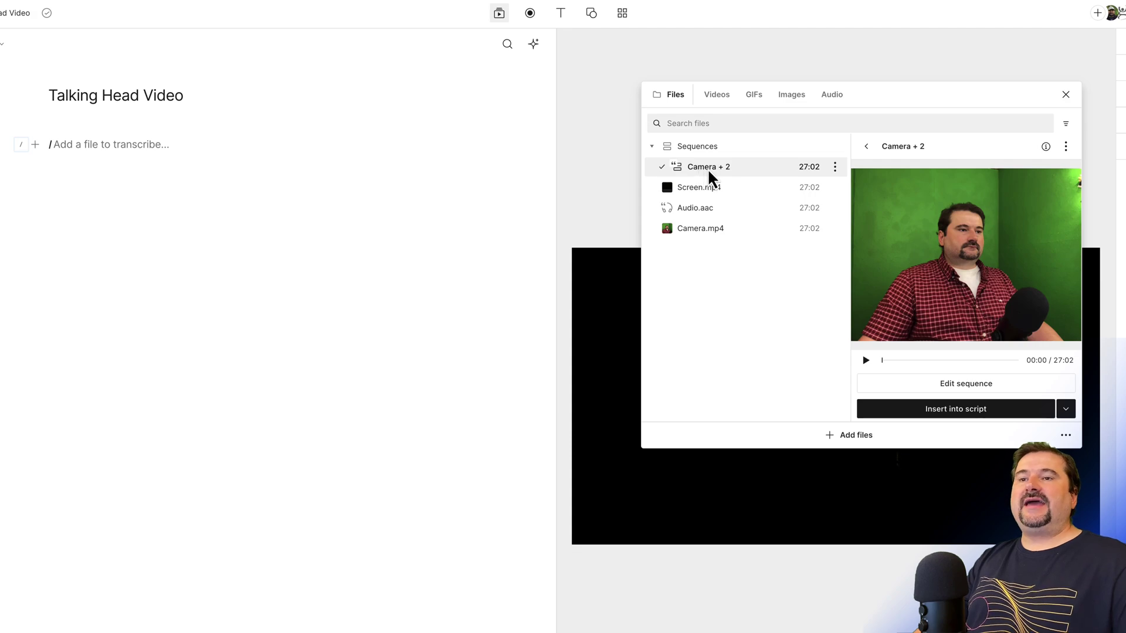
pyautogui.moveTo(709, 168); pyautogui.dragTo(113, 151)
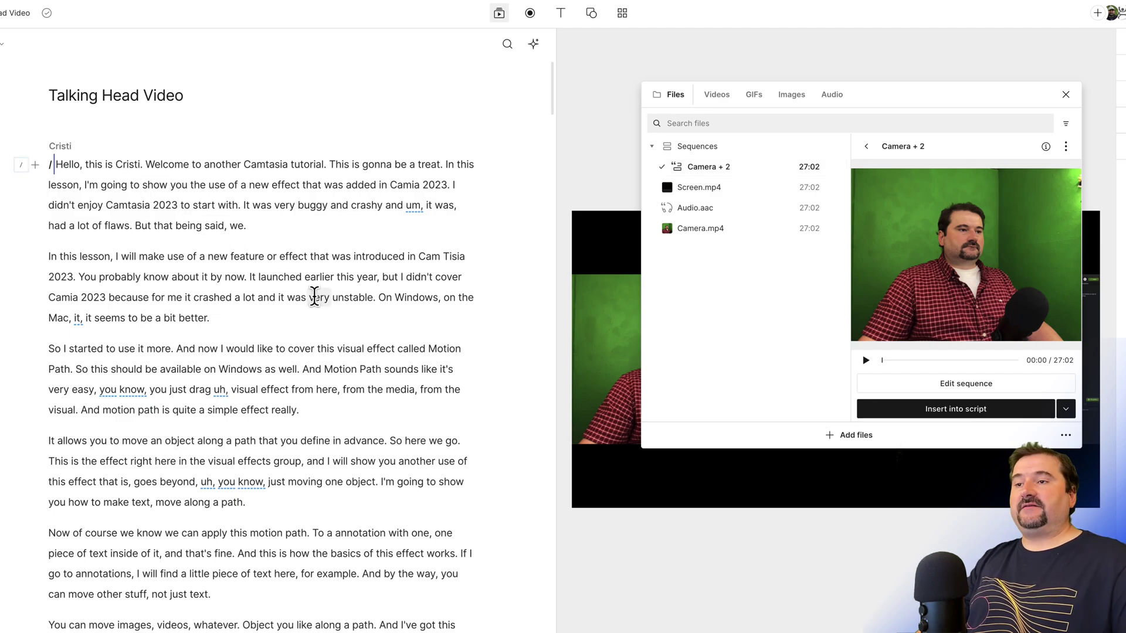
pyautogui.click(1065, 94)
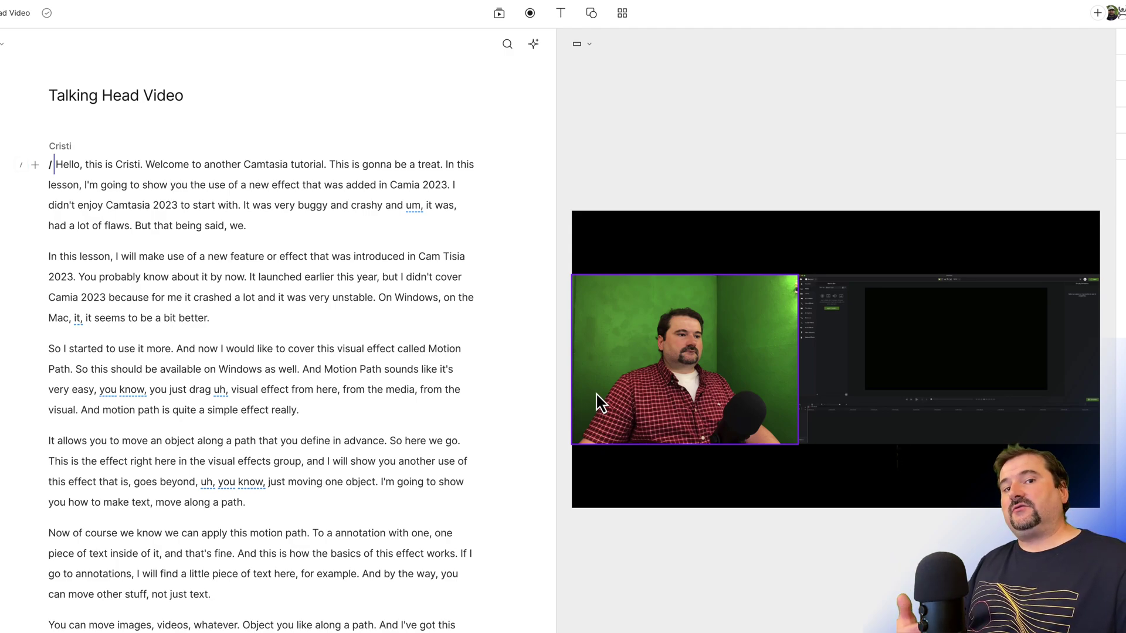
# Try repositioning the camera and screen layers independently of each other on an enlarged canvas
pyautogui.moveTo(555, 372); pyautogui.dragTo(378, 404)
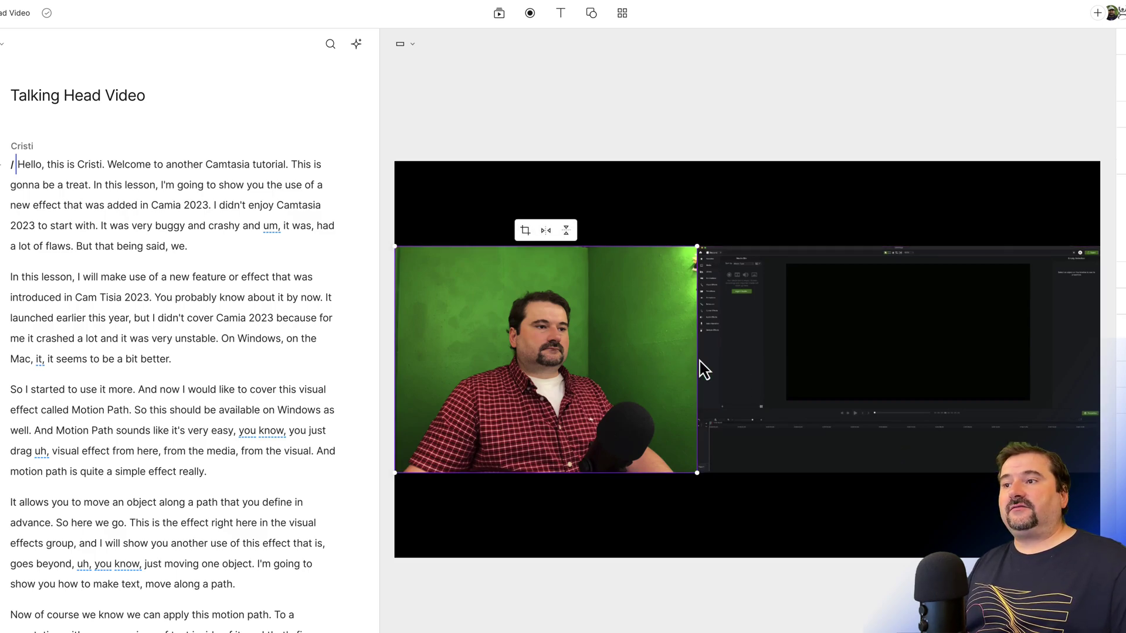
pyautogui.moveTo(637, 383); pyautogui.dragTo(548, 339)
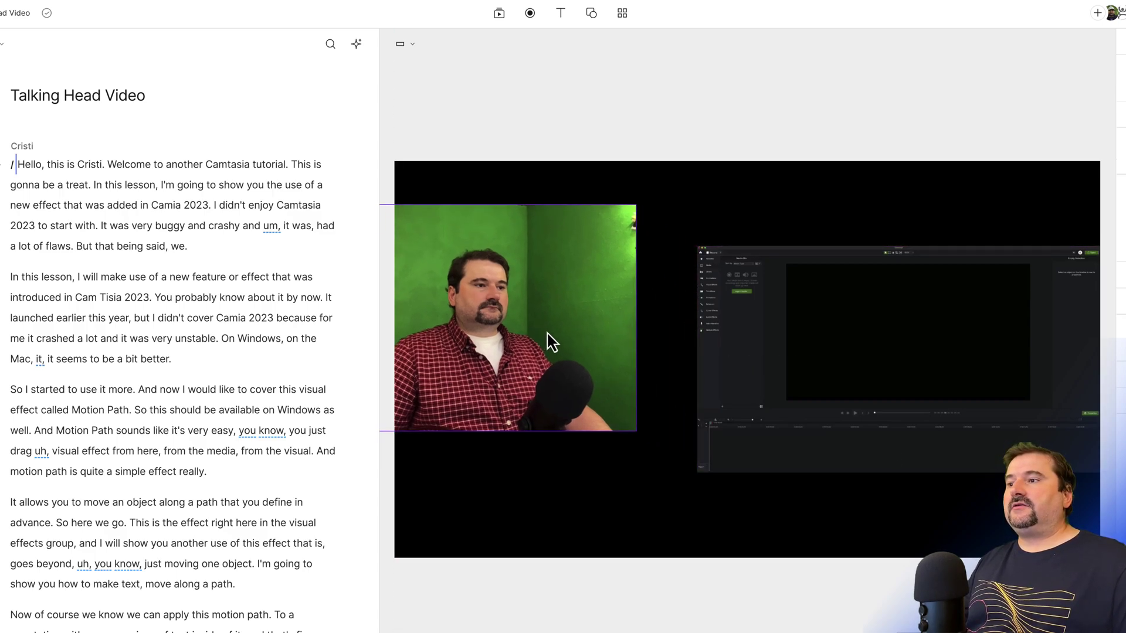
pyautogui.moveTo(824, 397); pyautogui.dragTo(800, 365)
pyautogui.moveTo(563, 376); pyautogui.dragTo(616, 392)
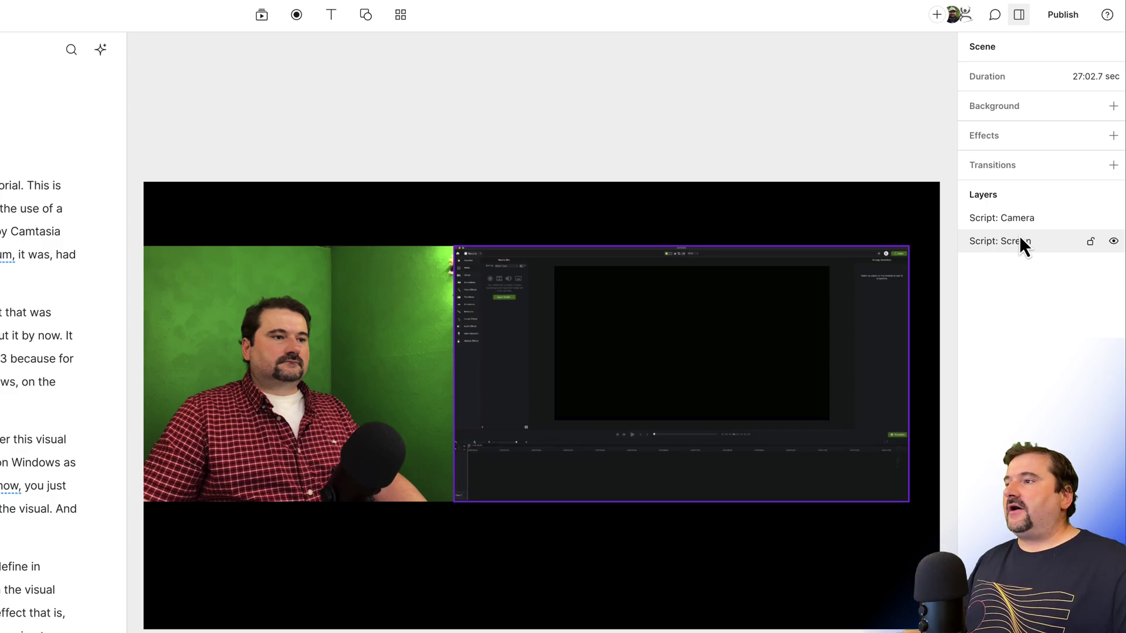
pyautogui.click(284, 411)
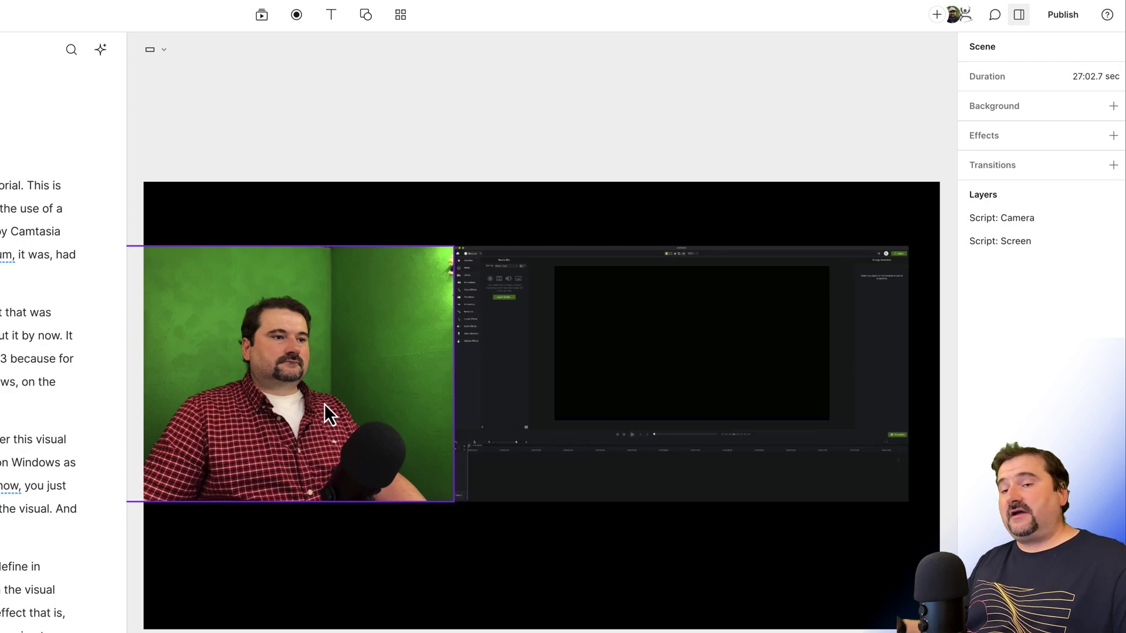
# Align the screen recording with the canvas's upper-left corner and enlarge it to fill the whole canvas
pyautogui.click(504, 344)
pyautogui.moveTo(504, 344); pyautogui.dragTo(252, 282)
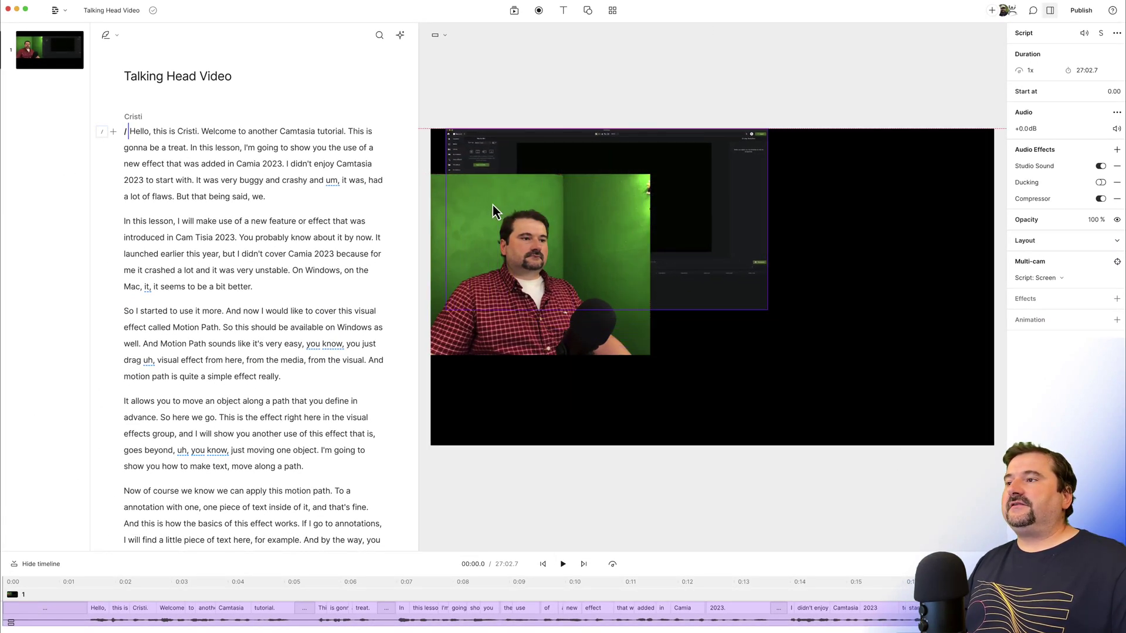
pyautogui.moveTo(492, 209); pyautogui.dragTo(480, 209)
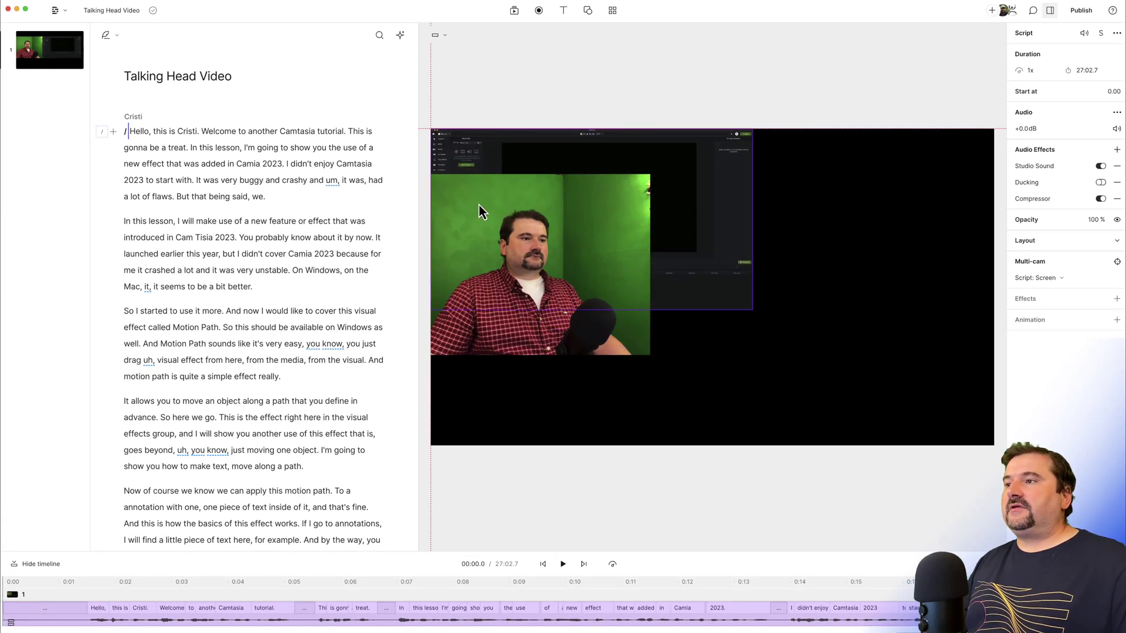
pyautogui.moveTo(751, 309); pyautogui.dragTo(992, 410)
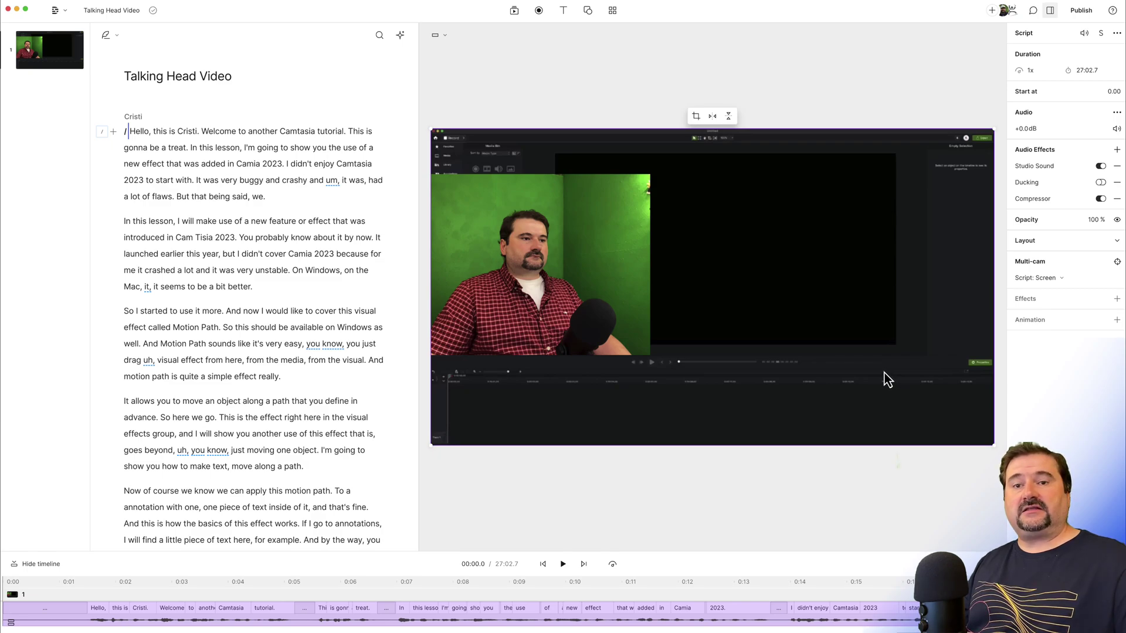
# Place the camera layer over the screen recording at about X 1047, Y 540, and enlarge the timeline area
pyautogui.click(583, 234)
pyautogui.moveTo(546, 236); pyautogui.dragTo(797, 258)
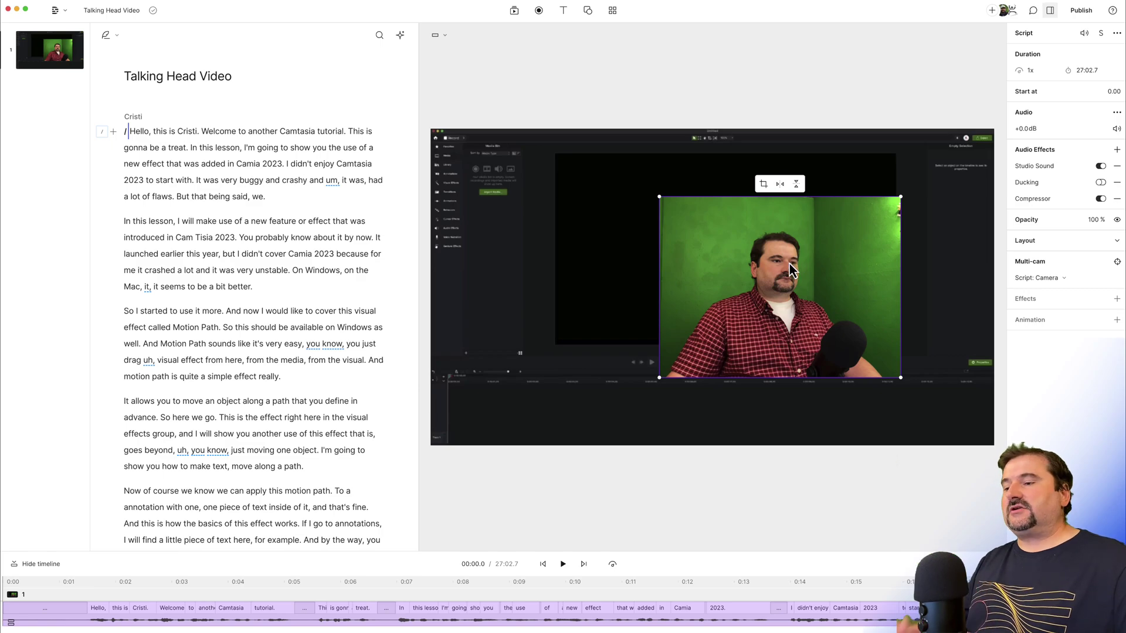
pyautogui.moveTo(649, 553); pyautogui.dragTo(647, 413)
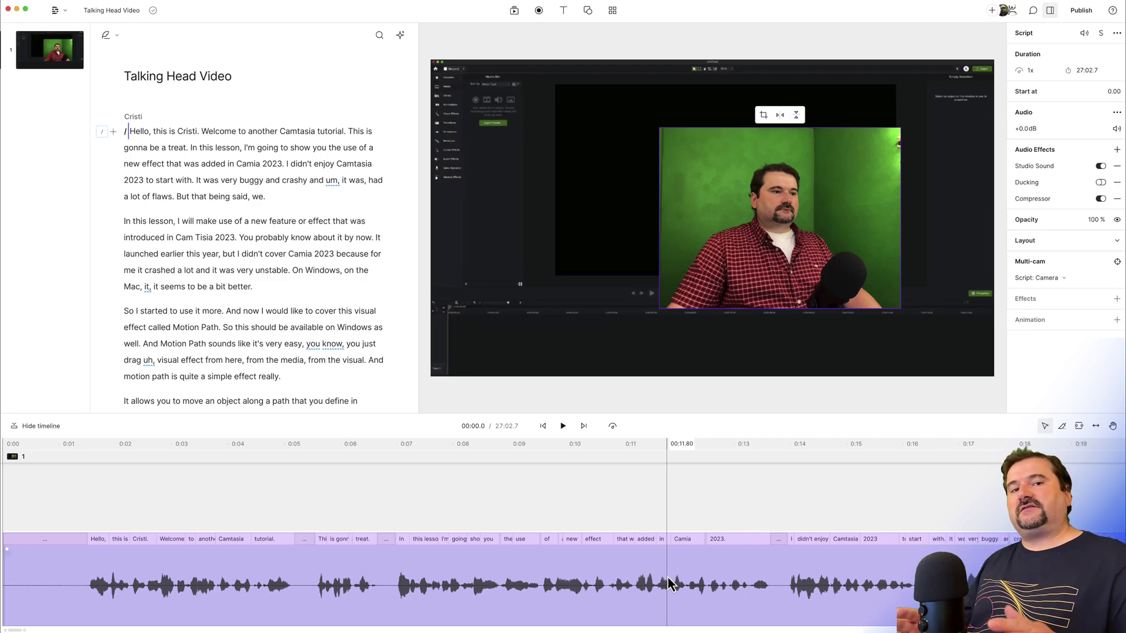
pyautogui.moveTo(754, 222)
pyautogui.mouseDown()
pyautogui.moveTo(789, 246)
pyautogui.moveTo(771, 220)
pyautogui.mouseUp()
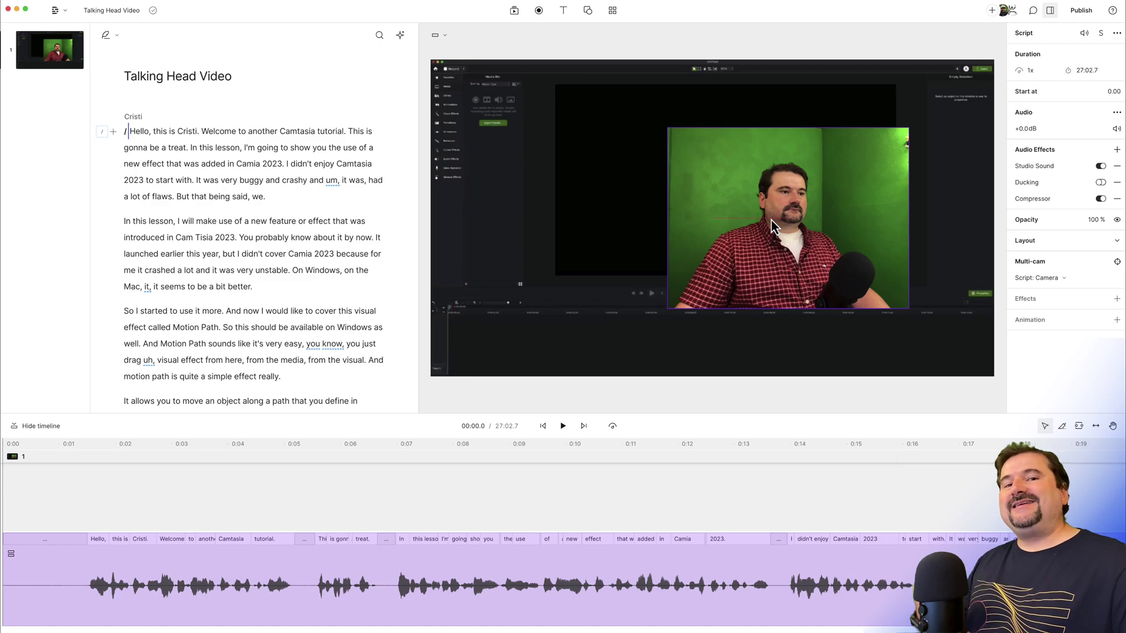
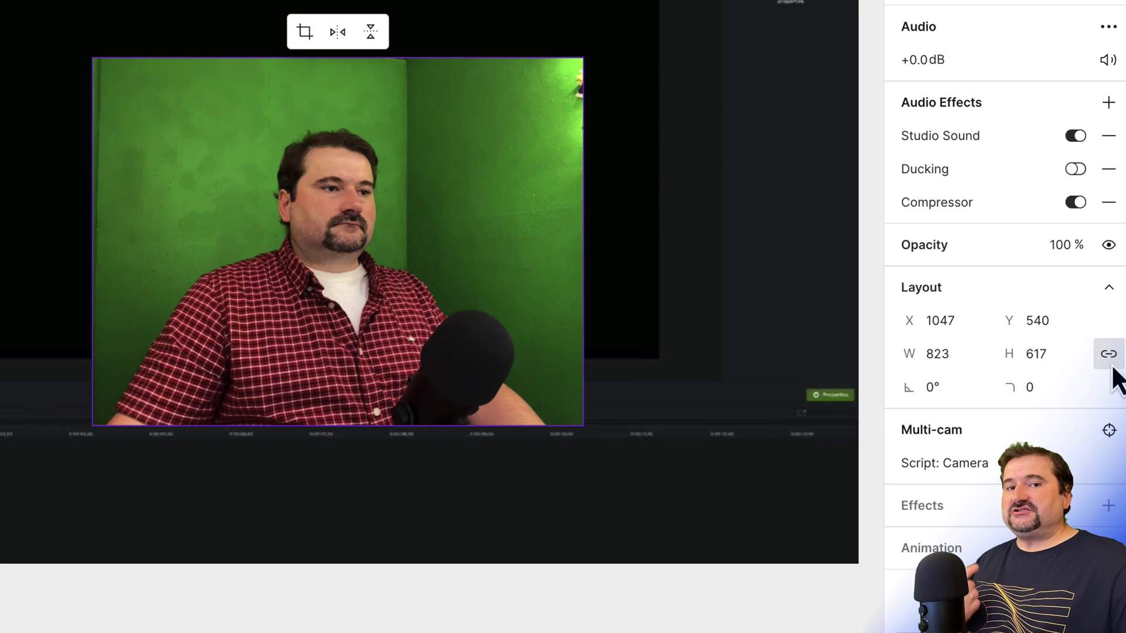
# Try scaling the camera layer proportionally to a width of 841 and a height of 631
pyautogui.moveTo(1034, 351)
pyautogui.mouseDown()
pyautogui.moveTo(892, 362)
pyautogui.moveTo(1034, 351)
pyautogui.mouseUp()
pyautogui.moveTo(932, 352); pyautogui.dragTo(932, 354)
pyautogui.moveTo(847, 350); pyautogui.dragTo(969, 354)
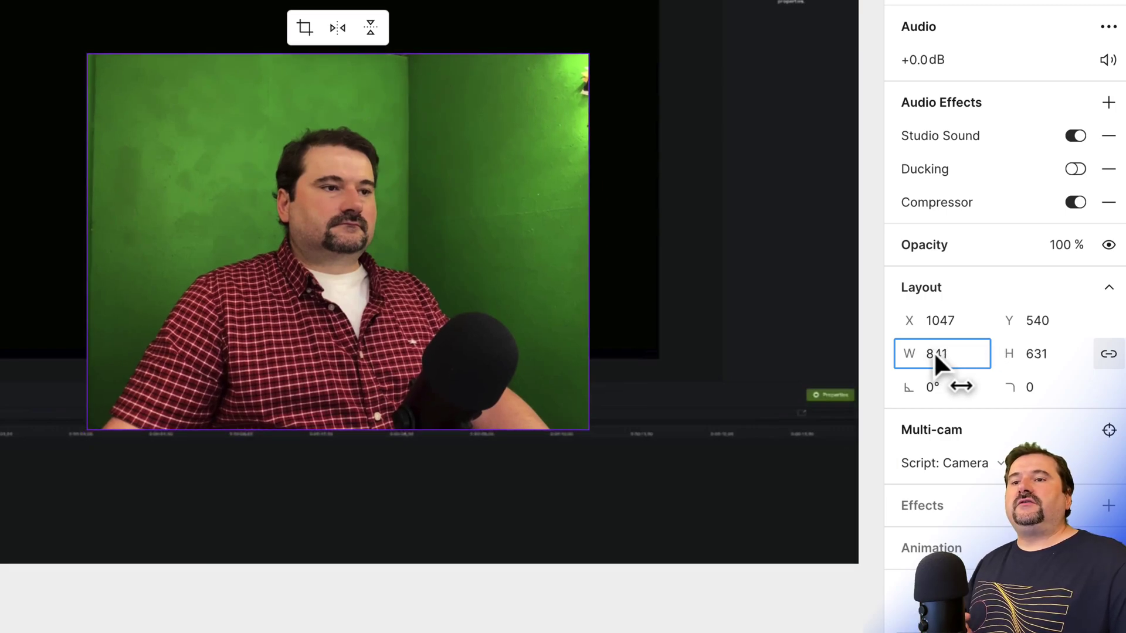
# Unlock the camera layer's proportions, set its width and height to 400 each, and lock the proportions again
pyautogui.click(1107, 358)
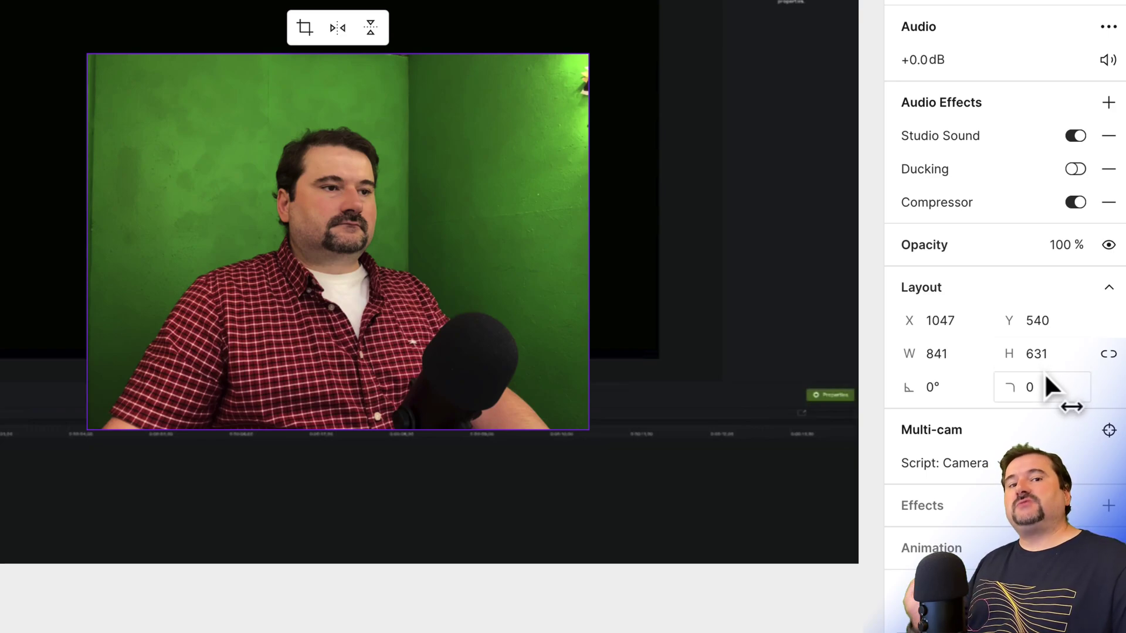
pyautogui.moveTo(953, 353); pyautogui.dragTo(977, 359)
pyautogui.click(955, 354)
pyautogui.write('400')
pyautogui.press('Tab')
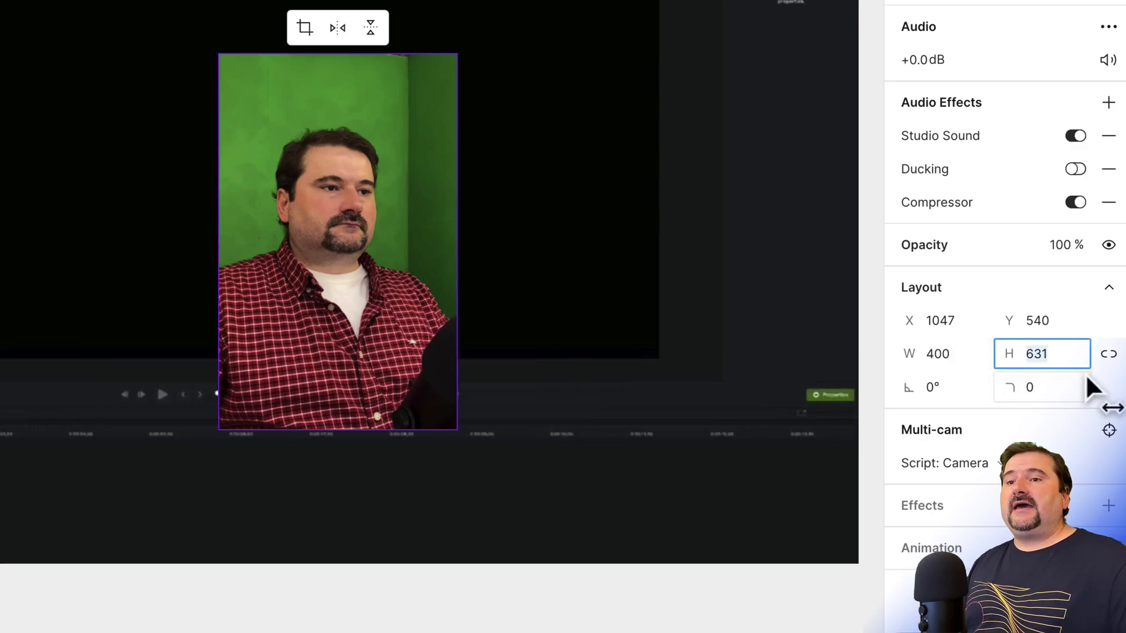
pyautogui.write('400')
pyautogui.press('Return')
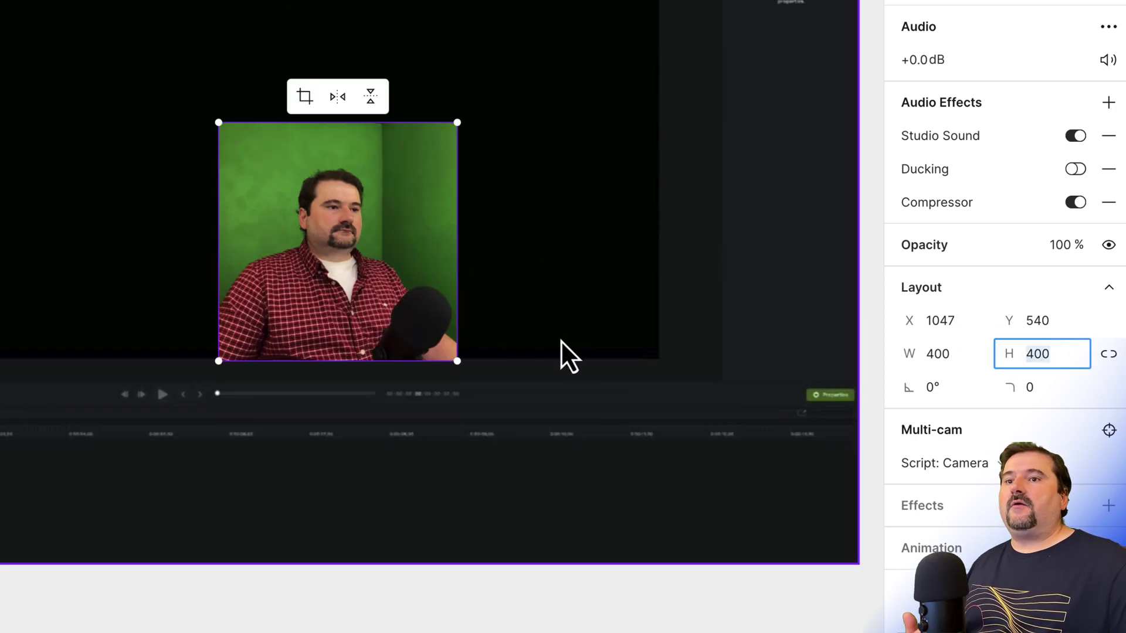
pyautogui.click(1105, 357)
pyautogui.click(416, 263)
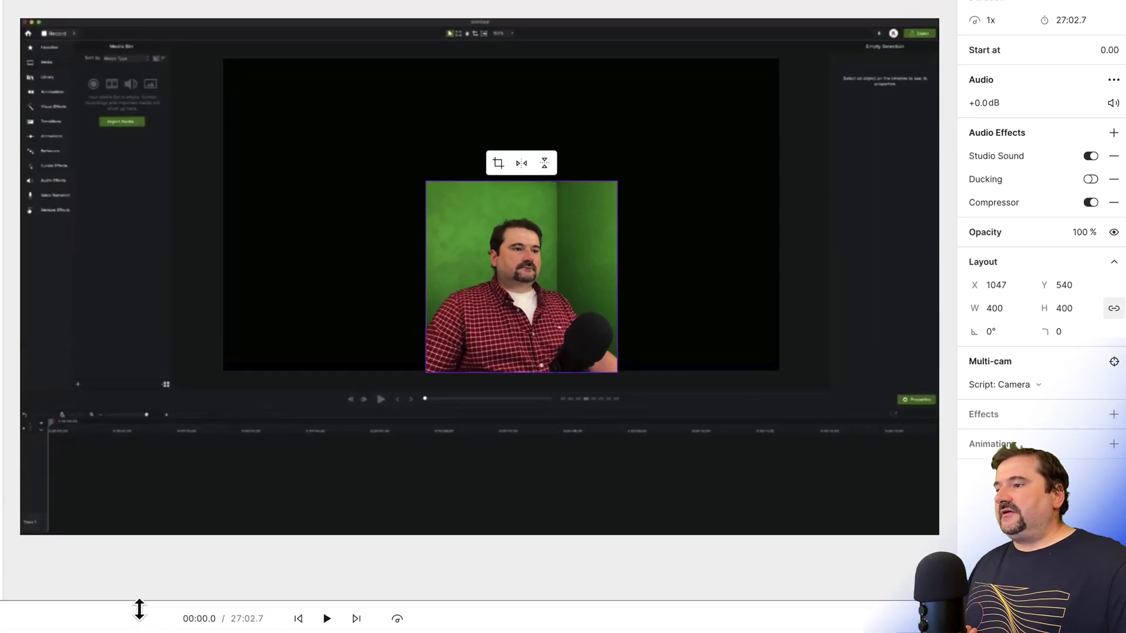
# Crop the camera layer with a 159% zoom and shift the footage so the head and shoulders fit the square frame
pyautogui.doubleClick(522, 279)
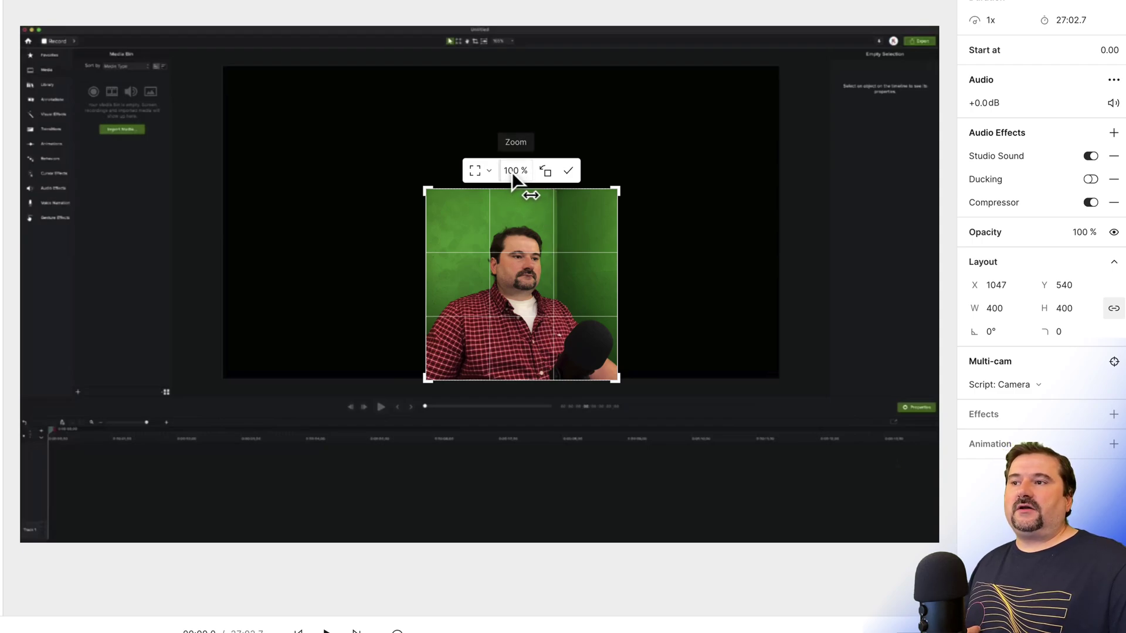
pyautogui.scroll(6, 519, 174)
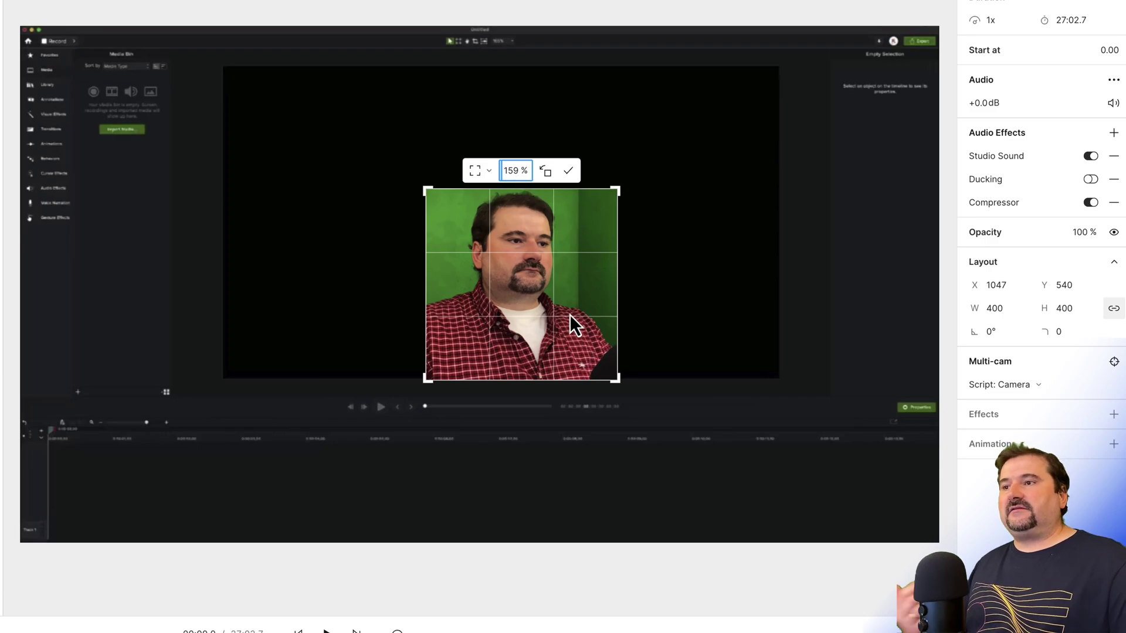
pyautogui.moveTo(527, 273); pyautogui.dragTo(533, 295)
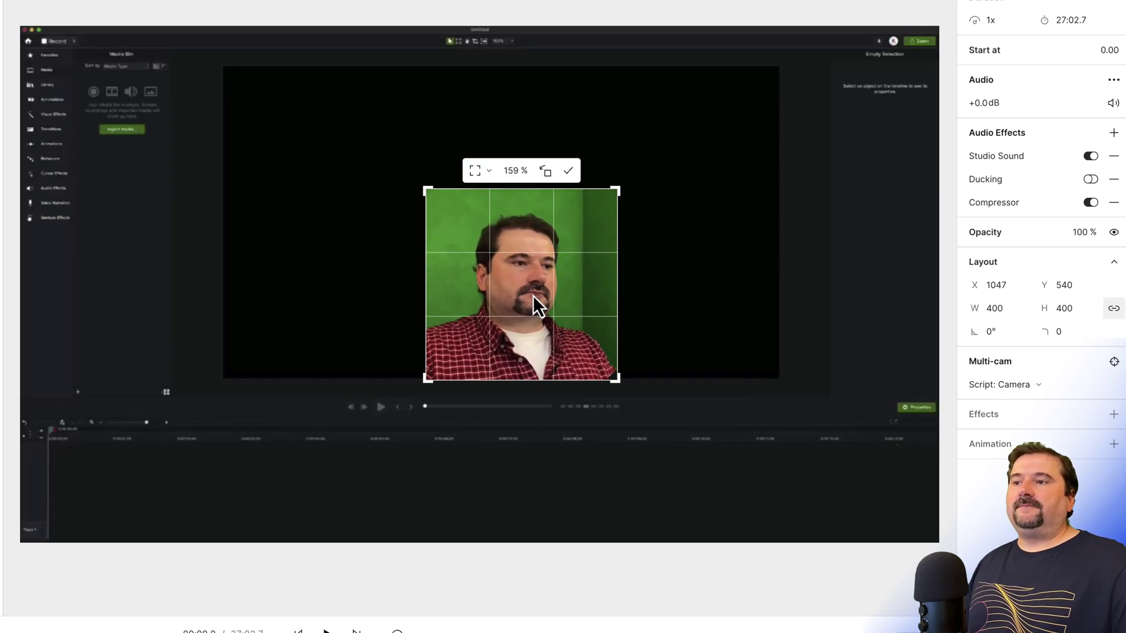
pyautogui.click(567, 177)
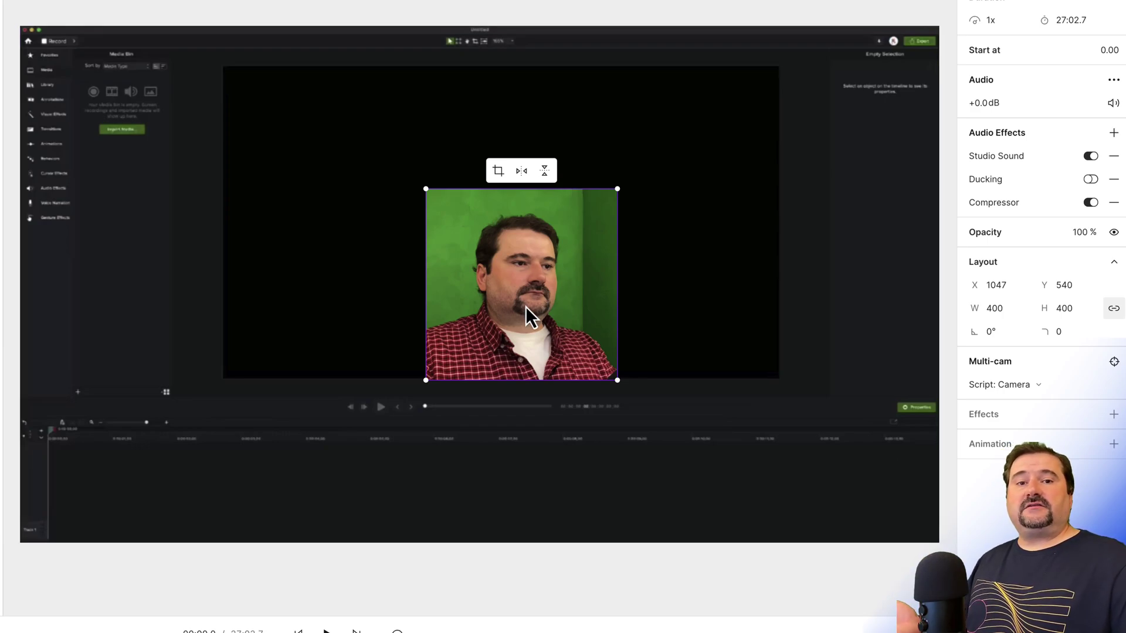
# Shift the camera layer to about X 1050 and set its corner radius to 200 to make it circular
pyautogui.moveTo(529, 307); pyautogui.dragTo(530, 298)
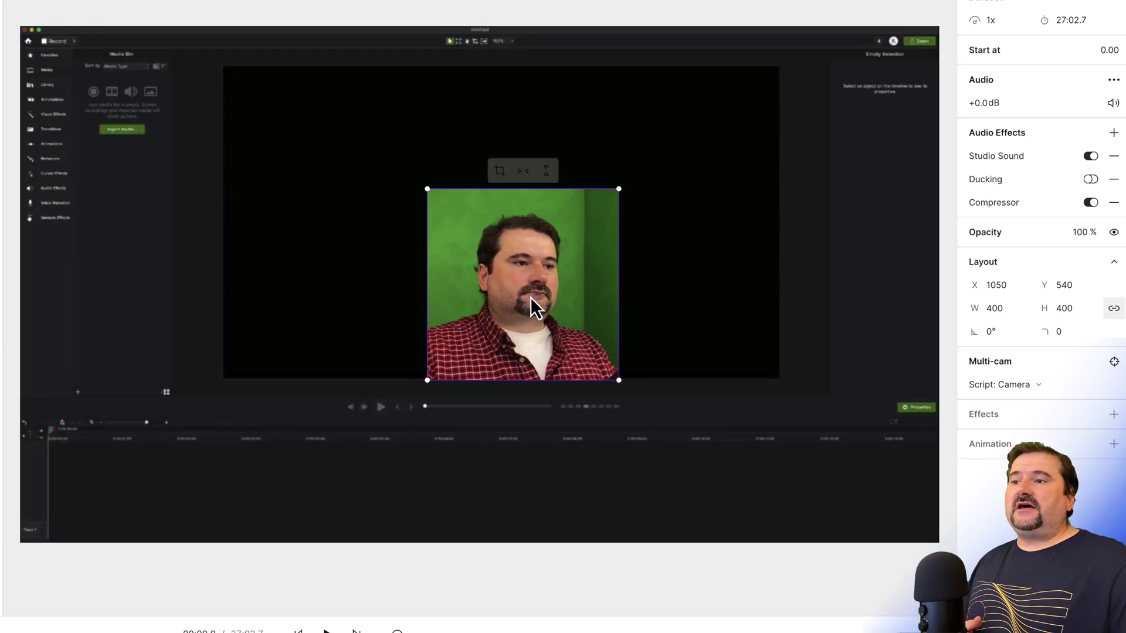
pyautogui.click(1064, 336)
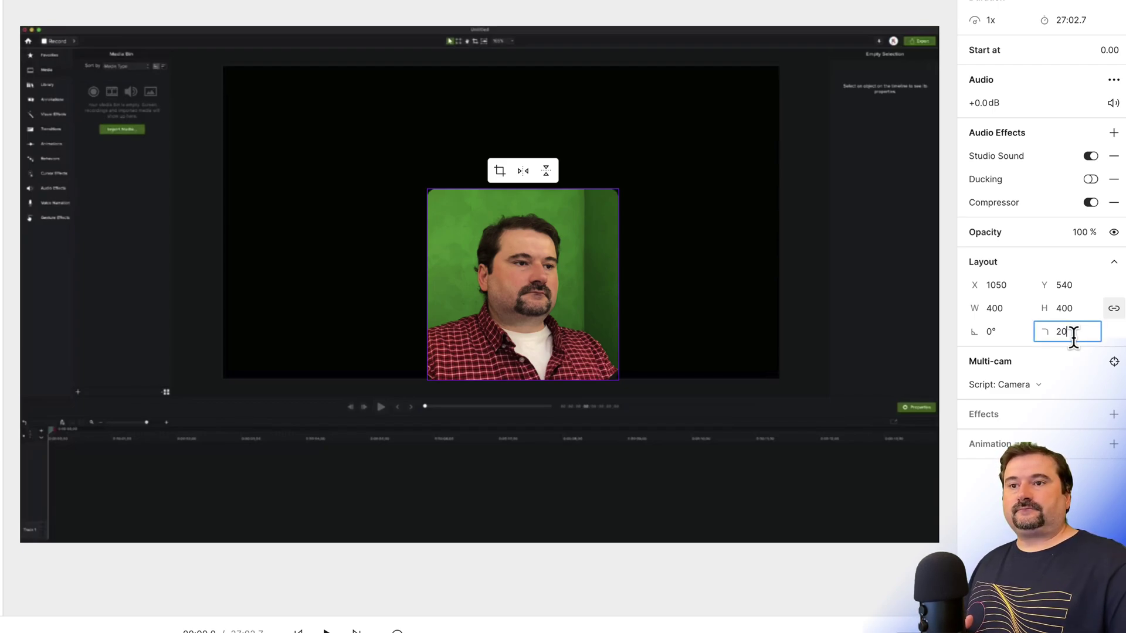
pyautogui.press('Return')
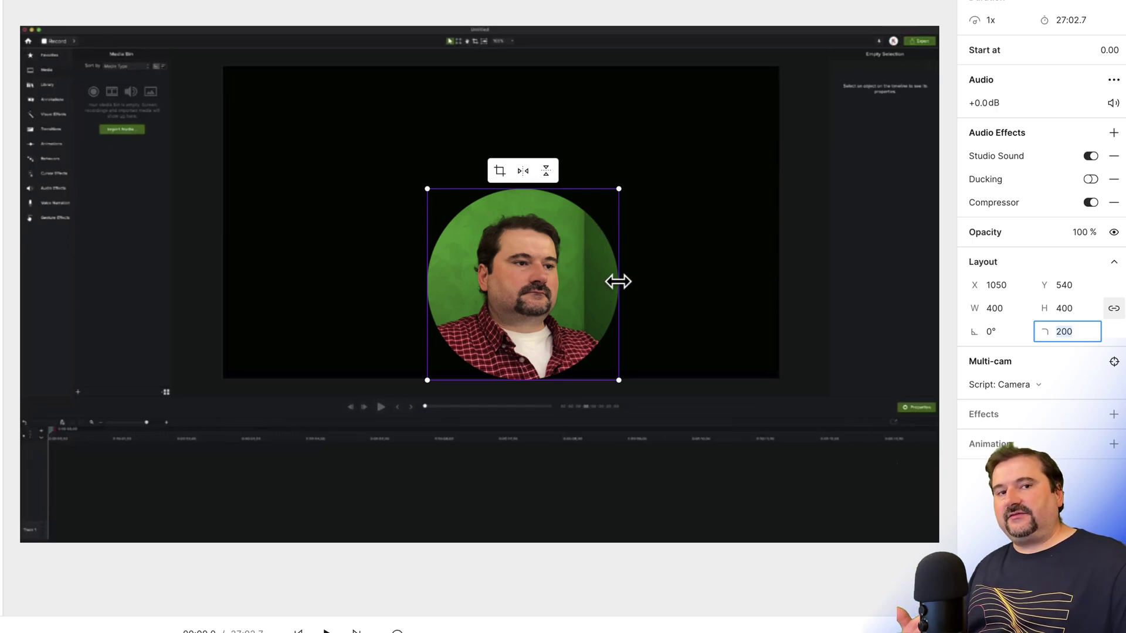
# Place the circular camera layer in the canvas's lower-right corner at about X 1684, Y 834, and flip it horizontally
pyautogui.click(377, 276)
pyautogui.moveTo(558, 271); pyautogui.dragTo(829, 445)
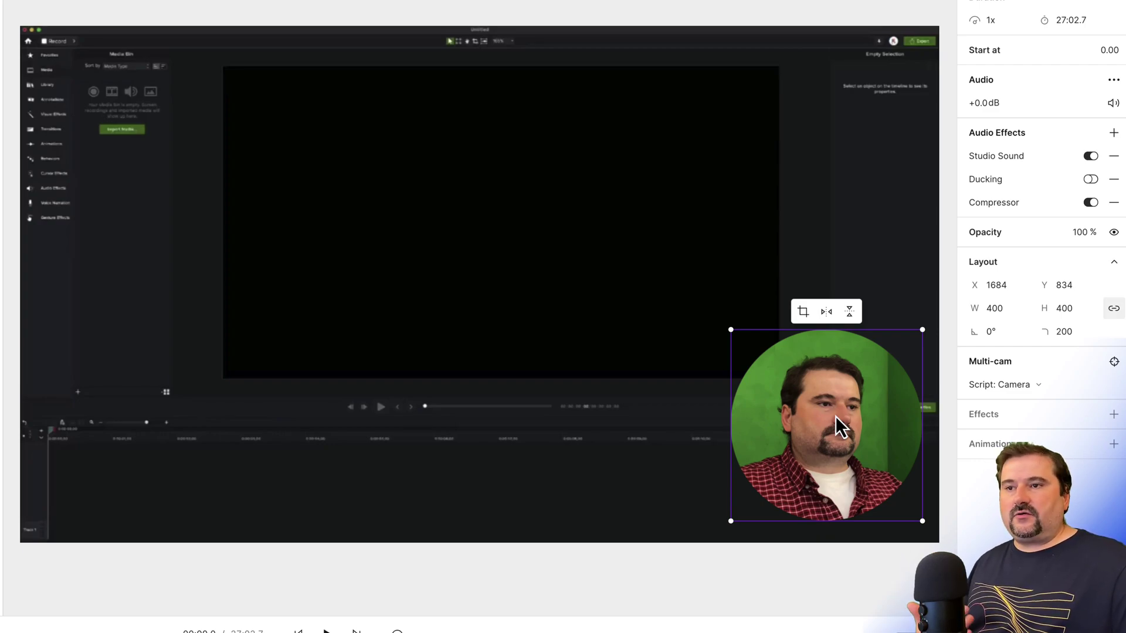
pyautogui.click(826, 311)
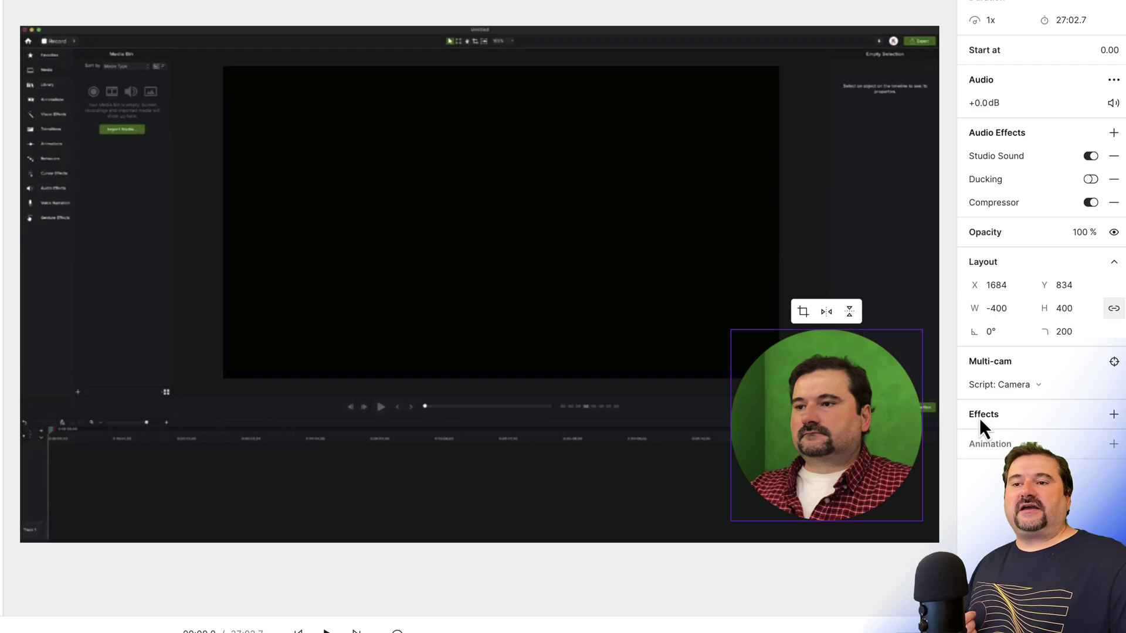
# Apply the Chroma key effect to the camera layer to remove the green background, and shift the layer to about X 1692, Y 819
pyautogui.click(1106, 419)
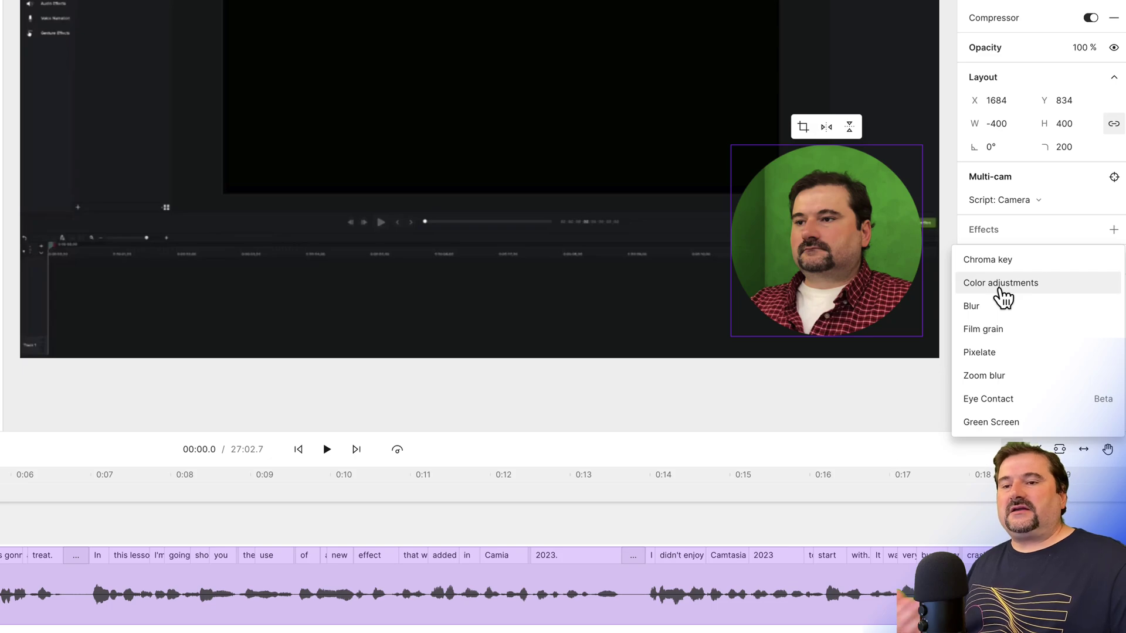
pyautogui.click(1039, 233)
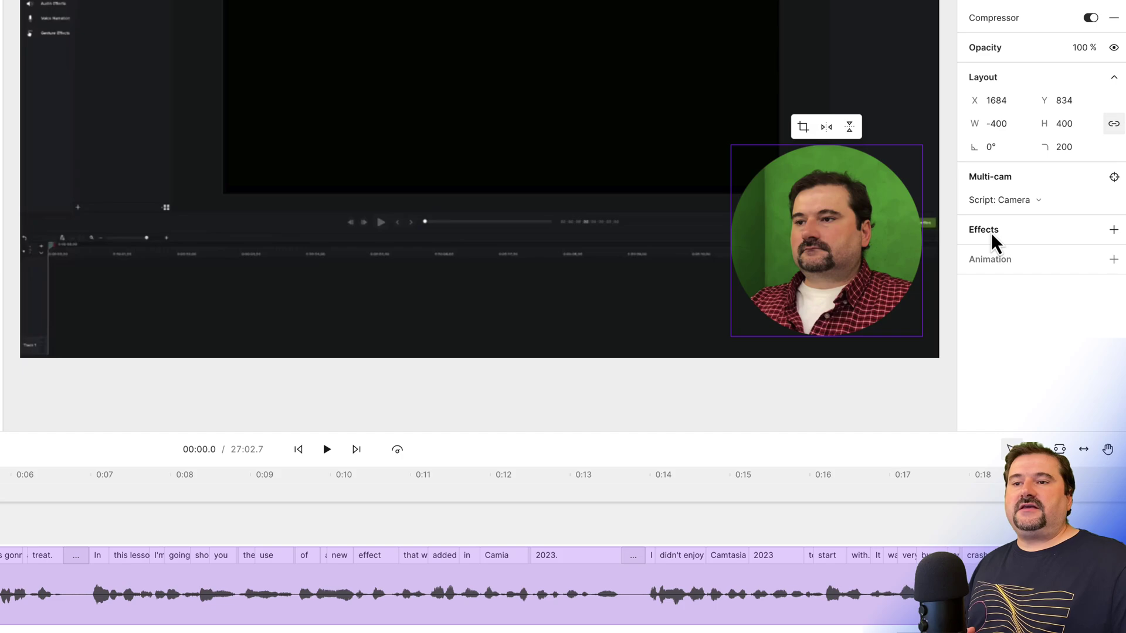
pyautogui.click(1113, 230)
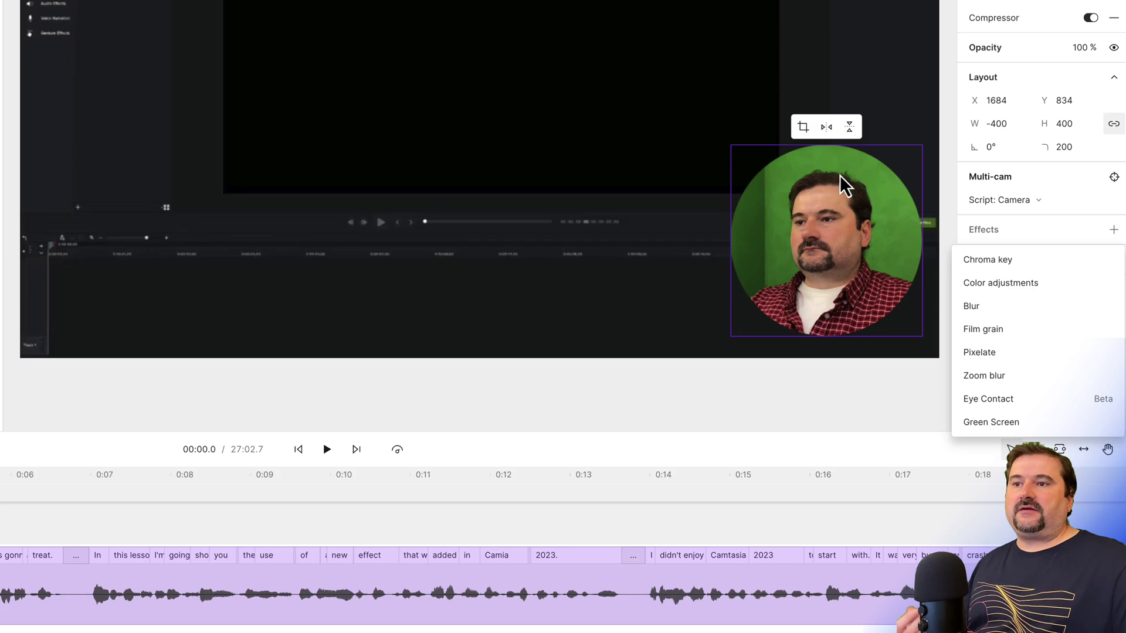
pyautogui.click(978, 261)
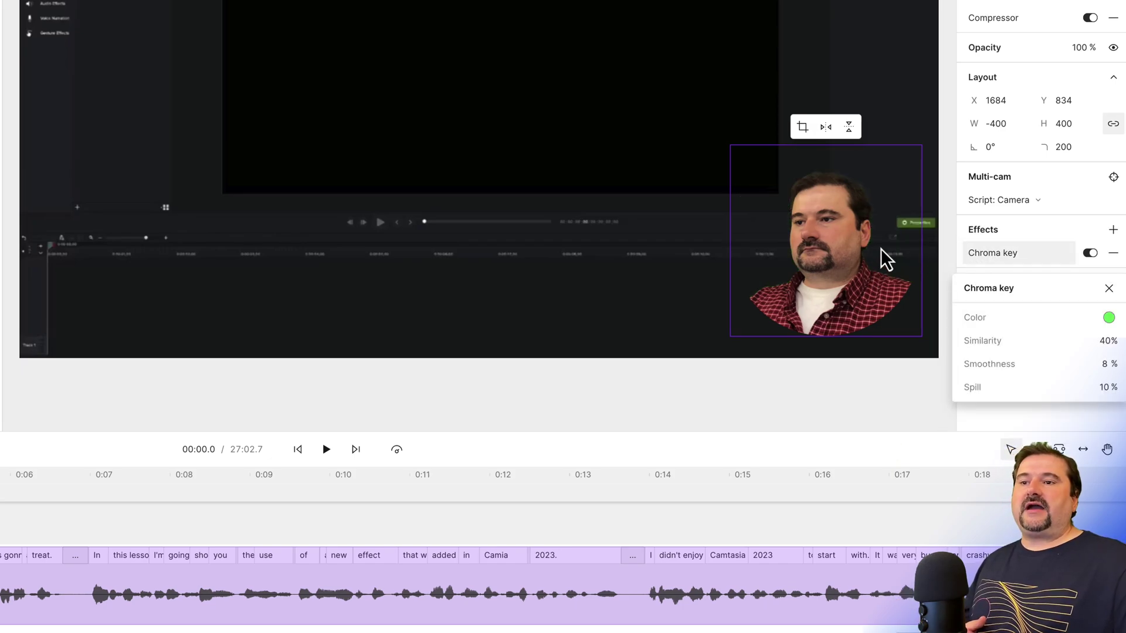
pyautogui.click(822, 302)
pyautogui.moveTo(810, 291)
pyautogui.mouseDown()
pyautogui.moveTo(748, 276)
pyautogui.moveTo(776, 251)
pyautogui.moveTo(825, 289)
pyautogui.mouseUp()
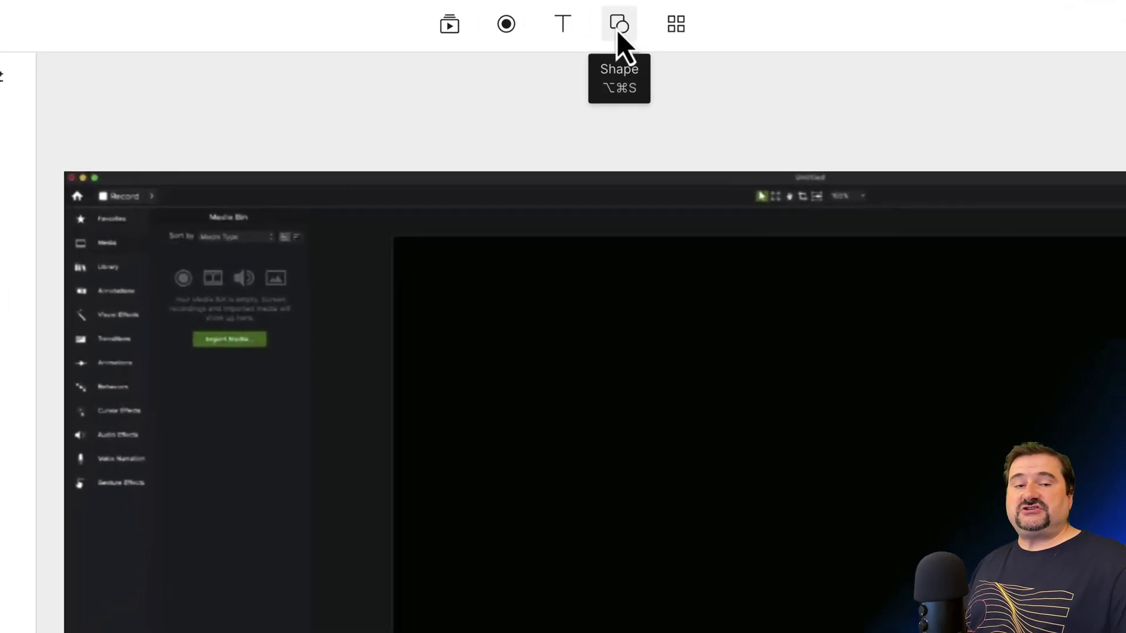
# Add an ellipse, scale it down to about 356 by 356, and place it over the camera layer at about X 1692, Y 841
pyautogui.click(618, 29)
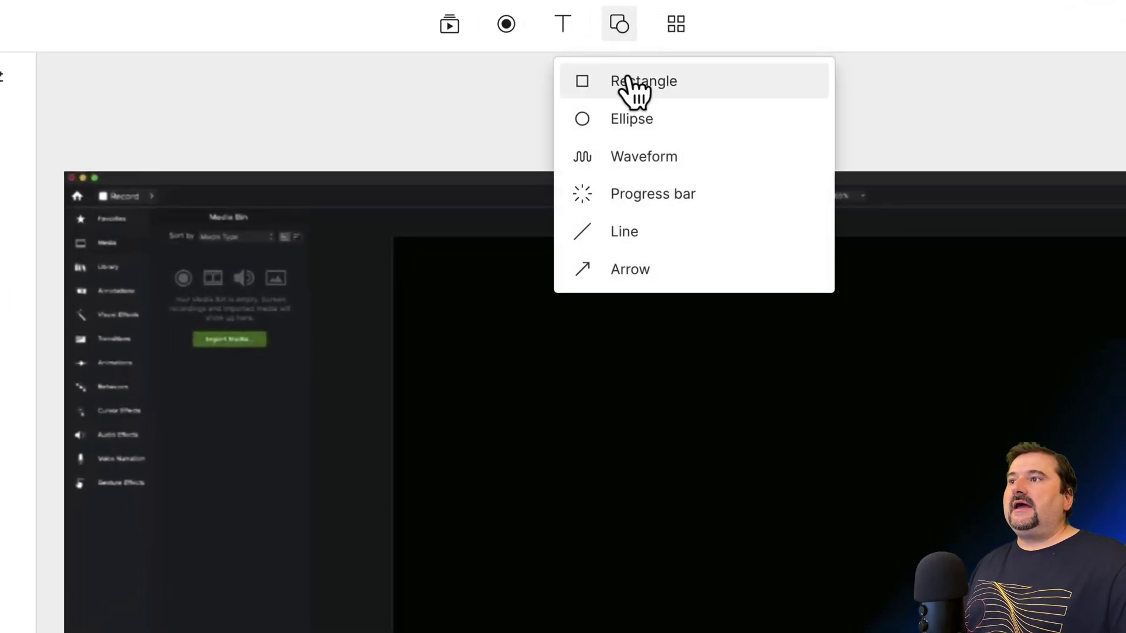
pyautogui.click(655, 125)
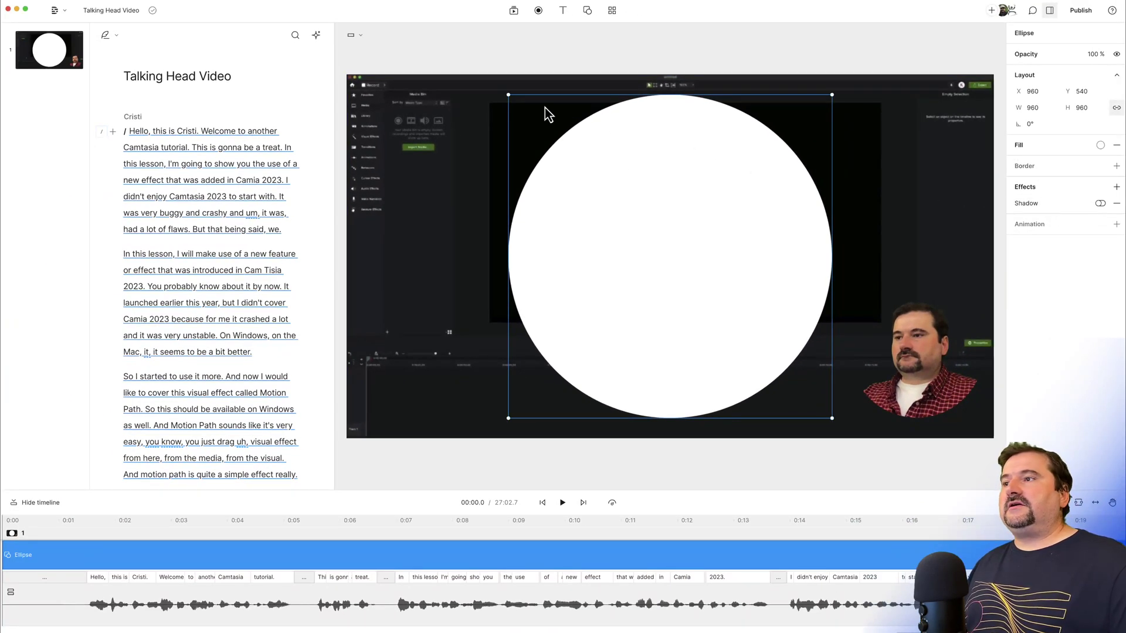
pyautogui.moveTo(508, 96); pyautogui.dragTo(713, 274)
pyautogui.moveTo(741, 318); pyautogui.dragTo(895, 347)
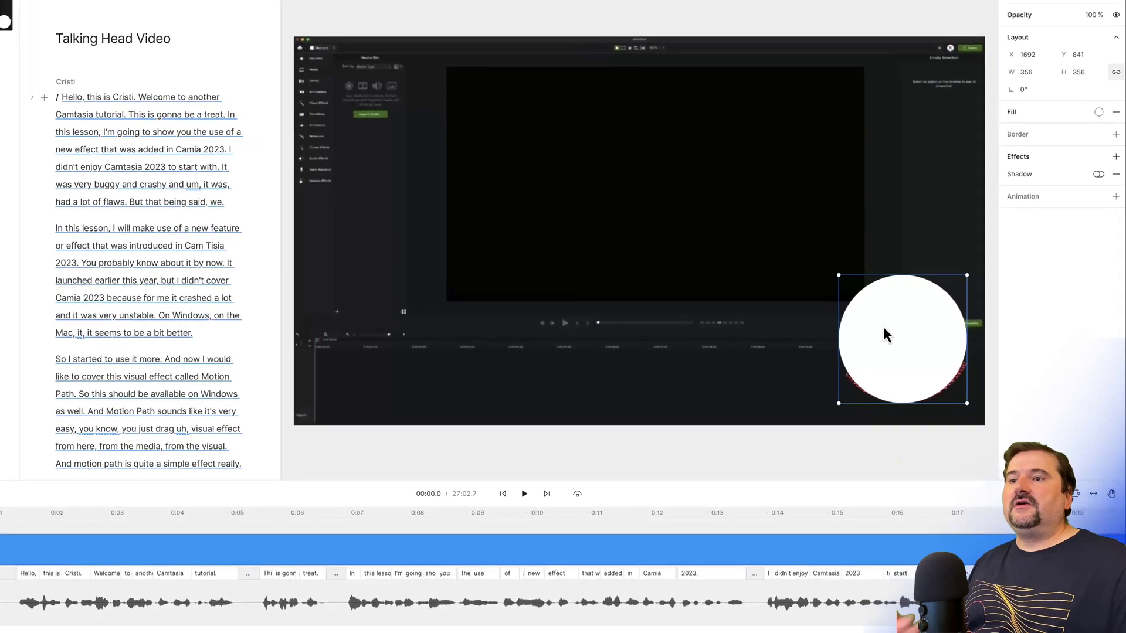
# Move the white ellipse one level backward in the layer order, behind the camera layer
pyautogui.rightClick(900, 351)
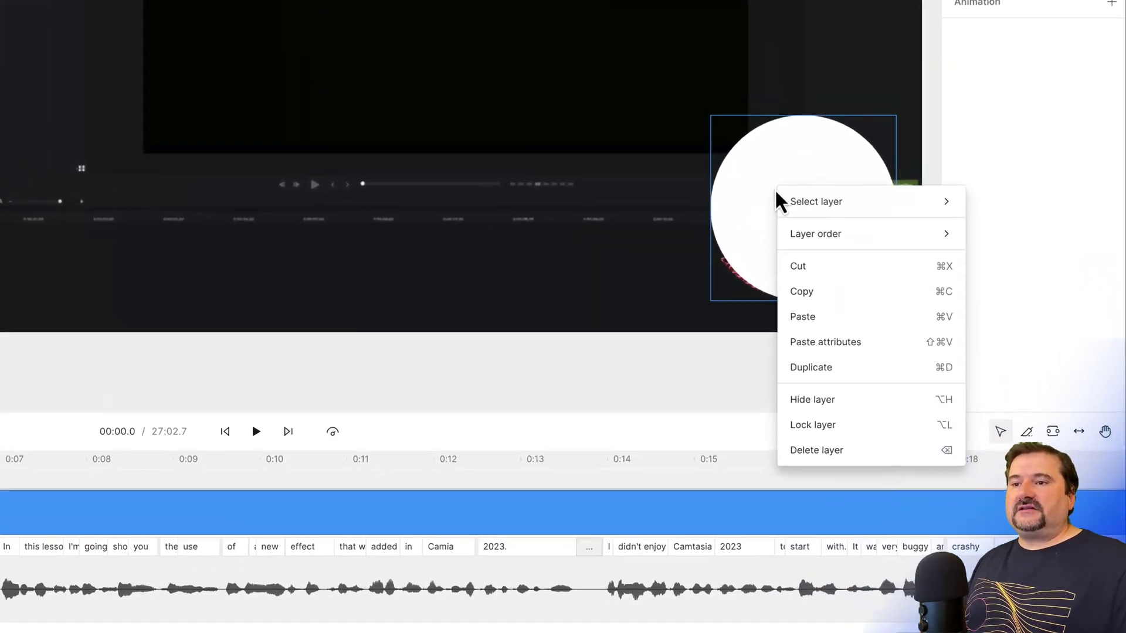
pyautogui.moveTo(915, 379)
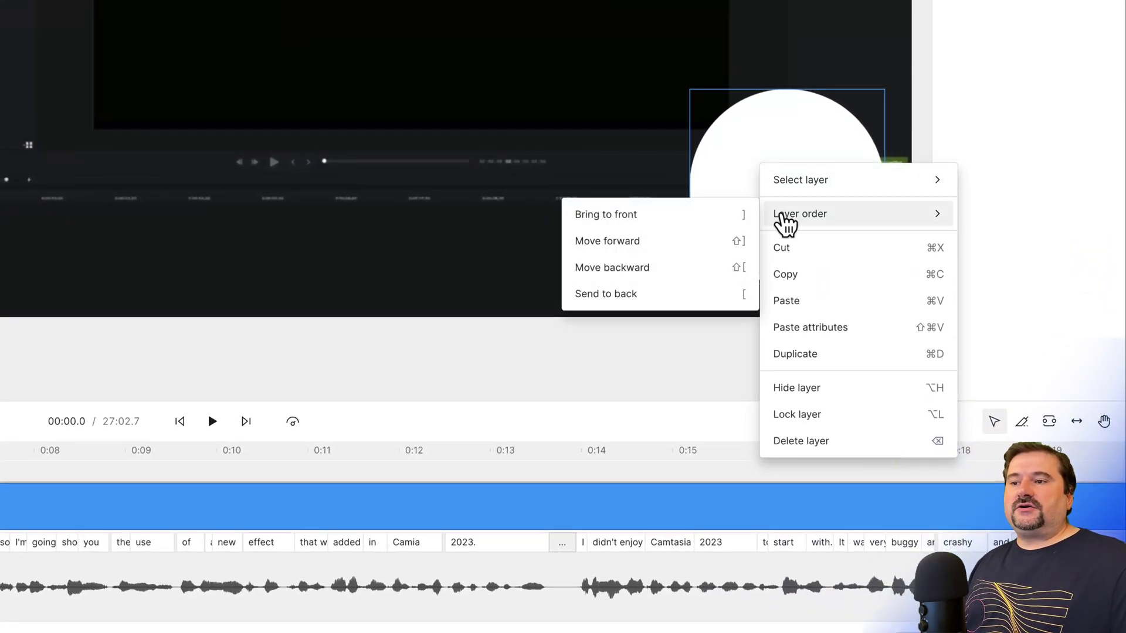
pyautogui.click(674, 275)
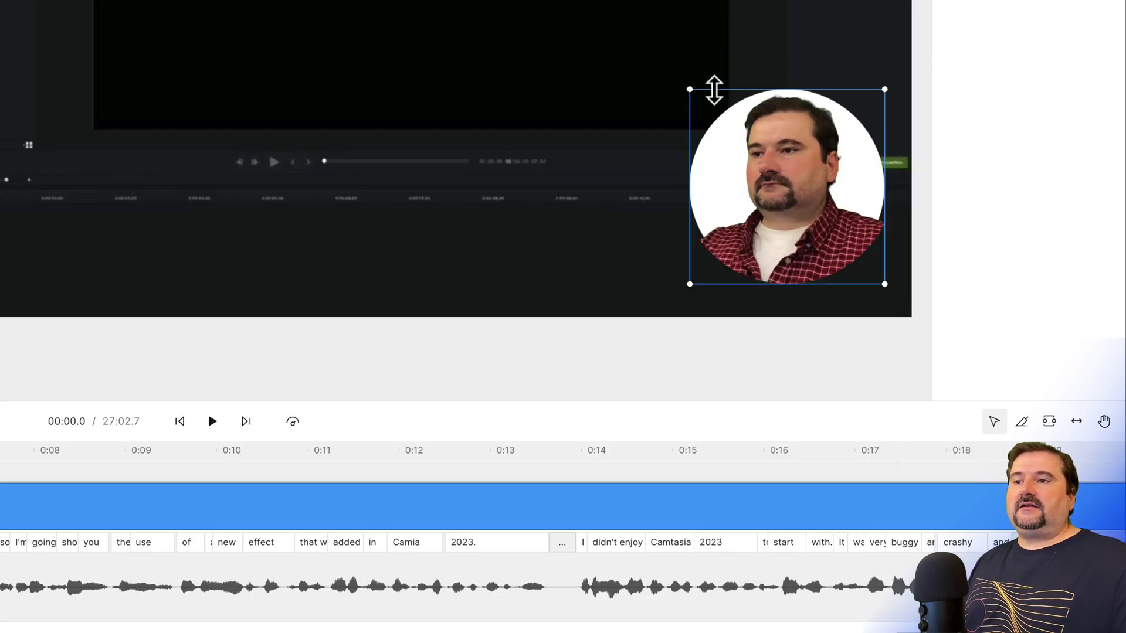
# Enlarge the ellipse behind the camera layer to about 395 by 390, centred at about X 1693, Y 833
pyautogui.moveTo(691, 91)
pyautogui.mouseDown()
pyautogui.moveTo(679, 81)
pyautogui.moveTo(697, 81)
pyautogui.moveTo(676, 68)
pyautogui.moveTo(700, 92)
pyautogui.moveTo(660, 80)
pyautogui.moveTo(678, 81)
pyautogui.mouseUp()
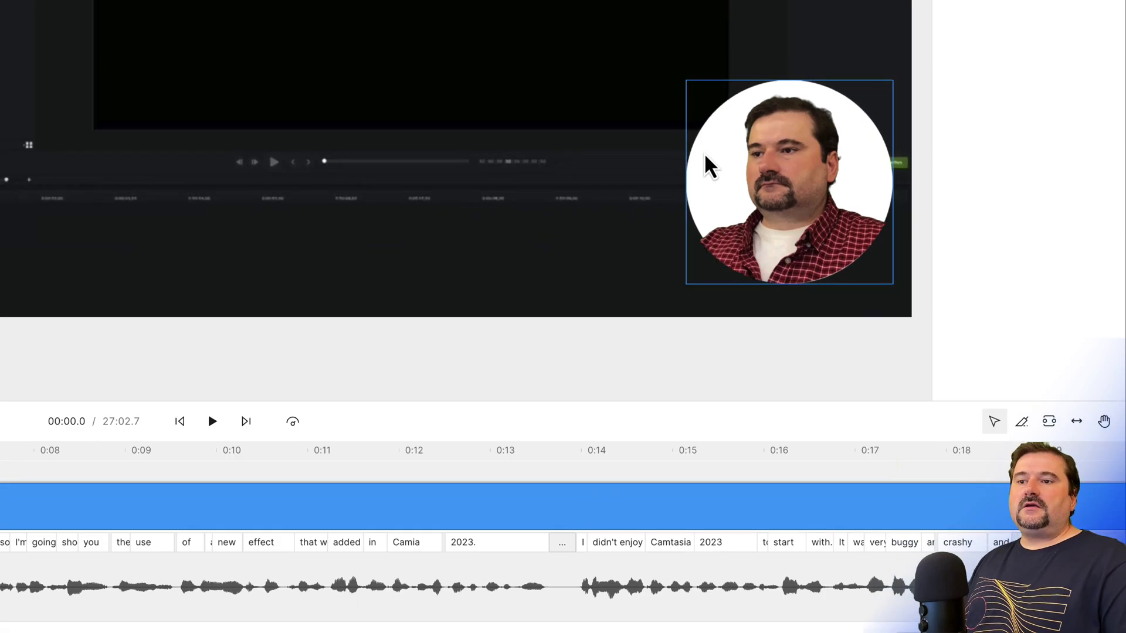
pyautogui.click(710, 168)
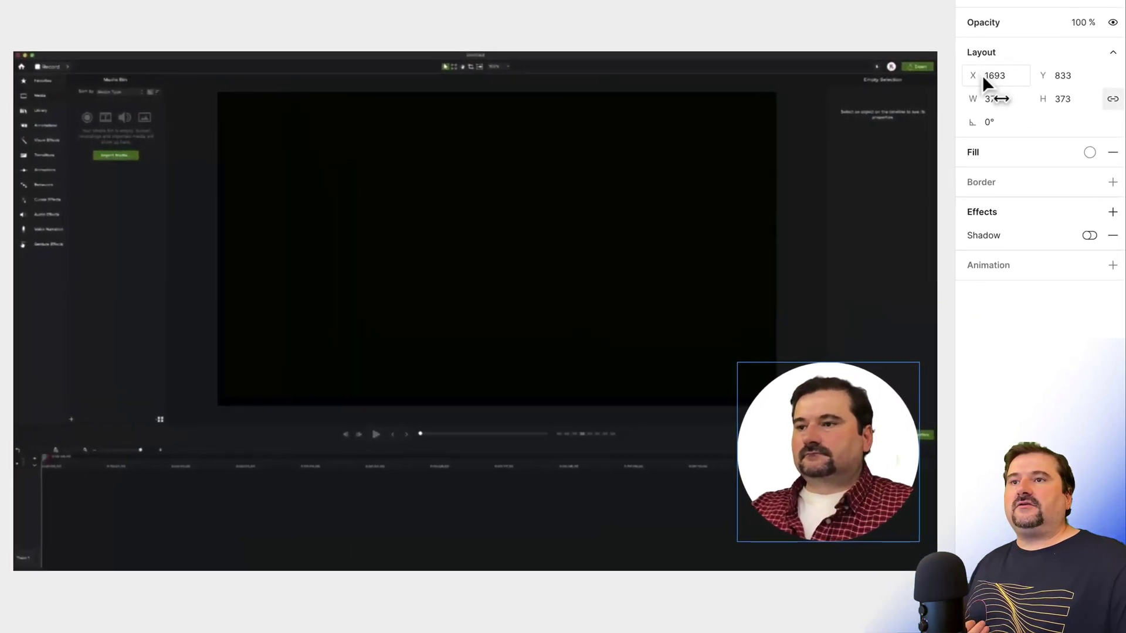
pyautogui.click(987, 52)
pyautogui.click(987, 52)
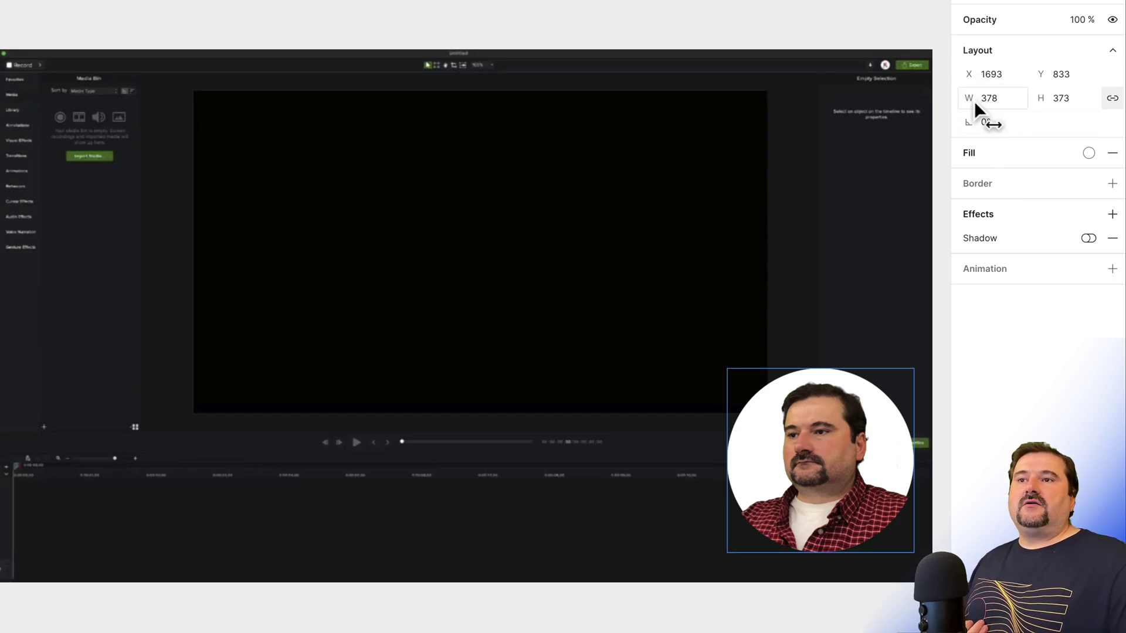
pyautogui.moveTo(994, 101); pyautogui.dragTo(989, 101)
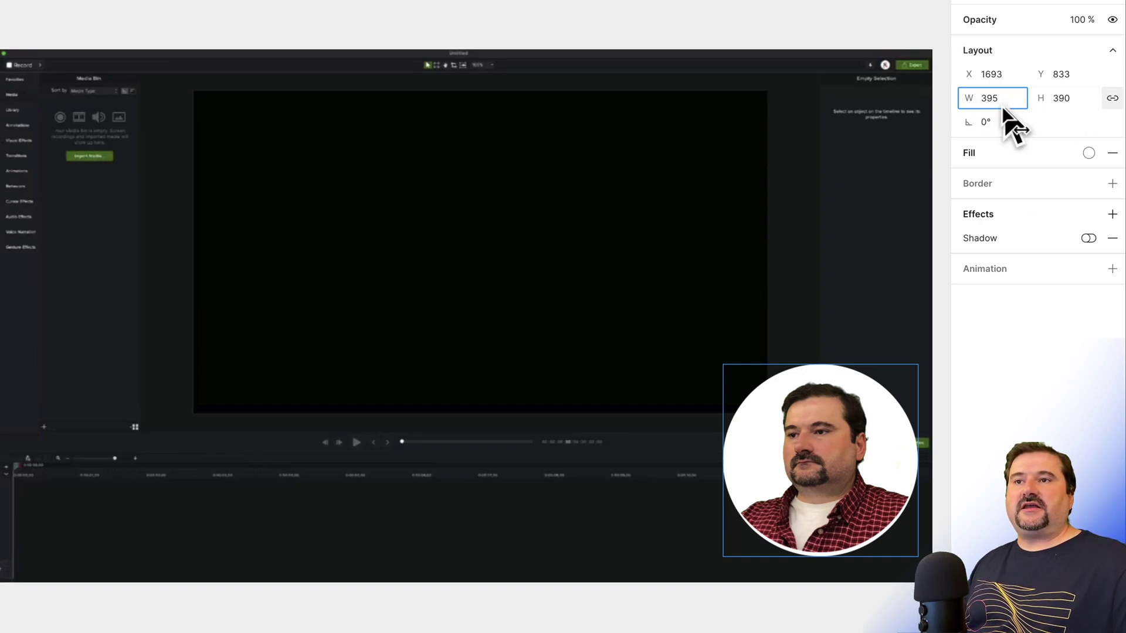
# Unlock the ellipse's proportions, set its height and width to 400 each, and lock the proportions again
pyautogui.click(1112, 99)
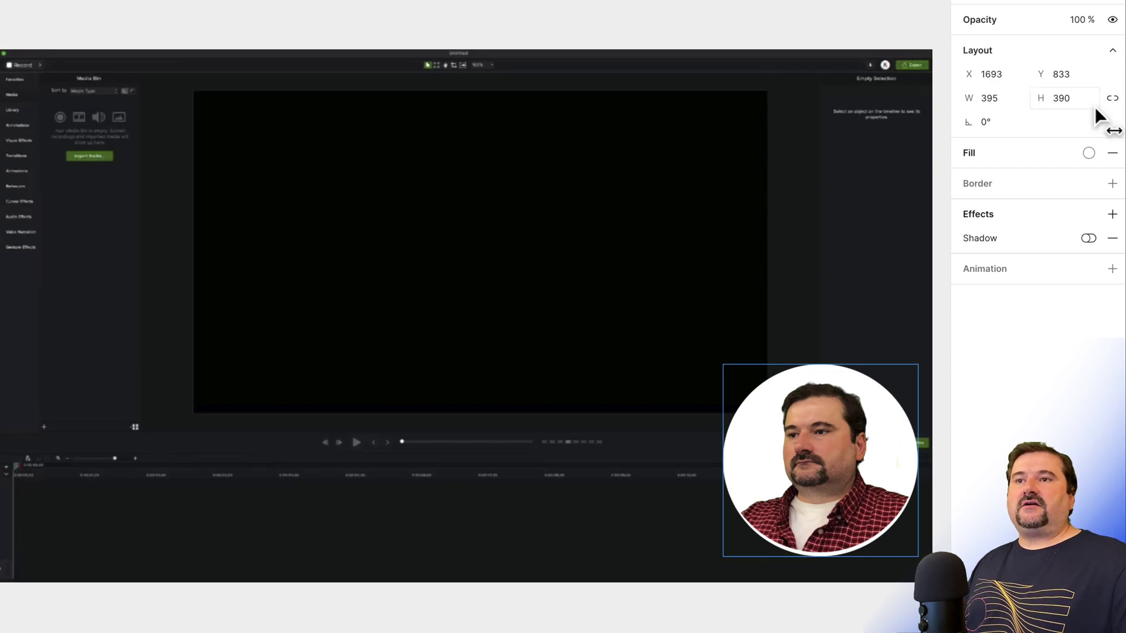
pyautogui.click(1079, 95)
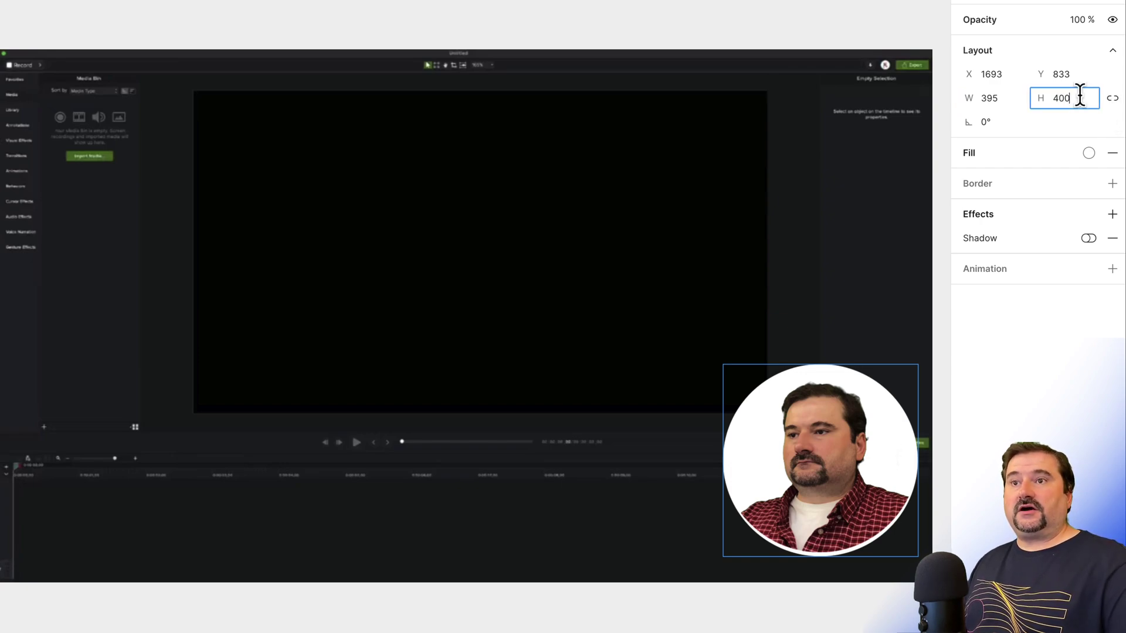
pyautogui.write('400')
pyautogui.press('Return')
pyautogui.click(986, 99)
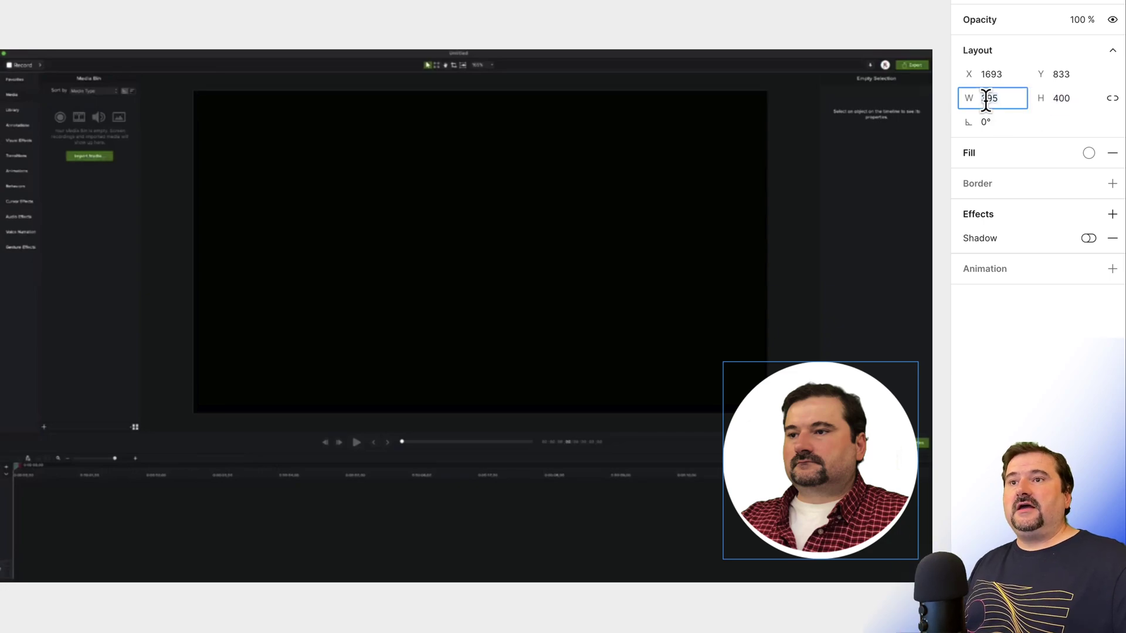
pyautogui.press('Return')
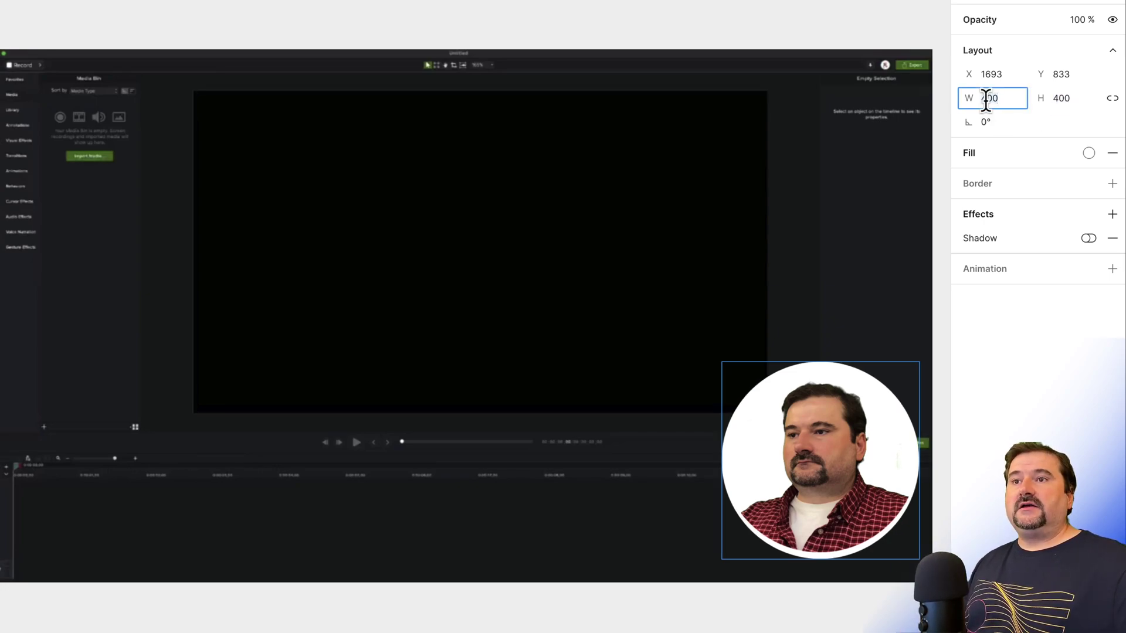
pyautogui.click(1111, 98)
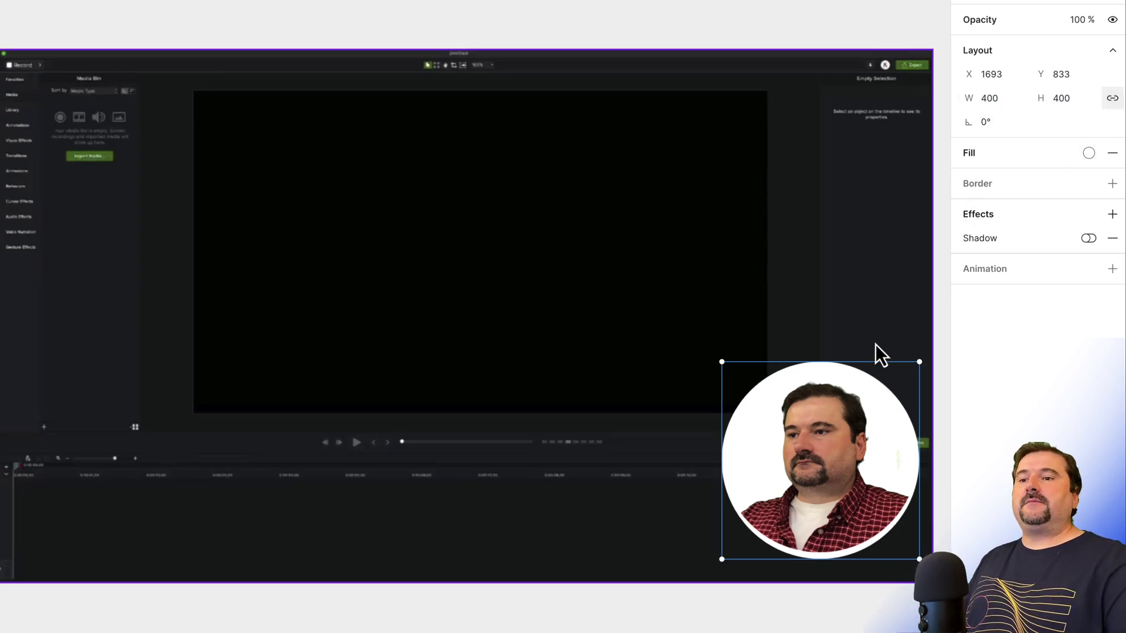
# Nudge the camera layer to X 1693, Y 833 so that it aligns with the ellipse
pyautogui.click(749, 445)
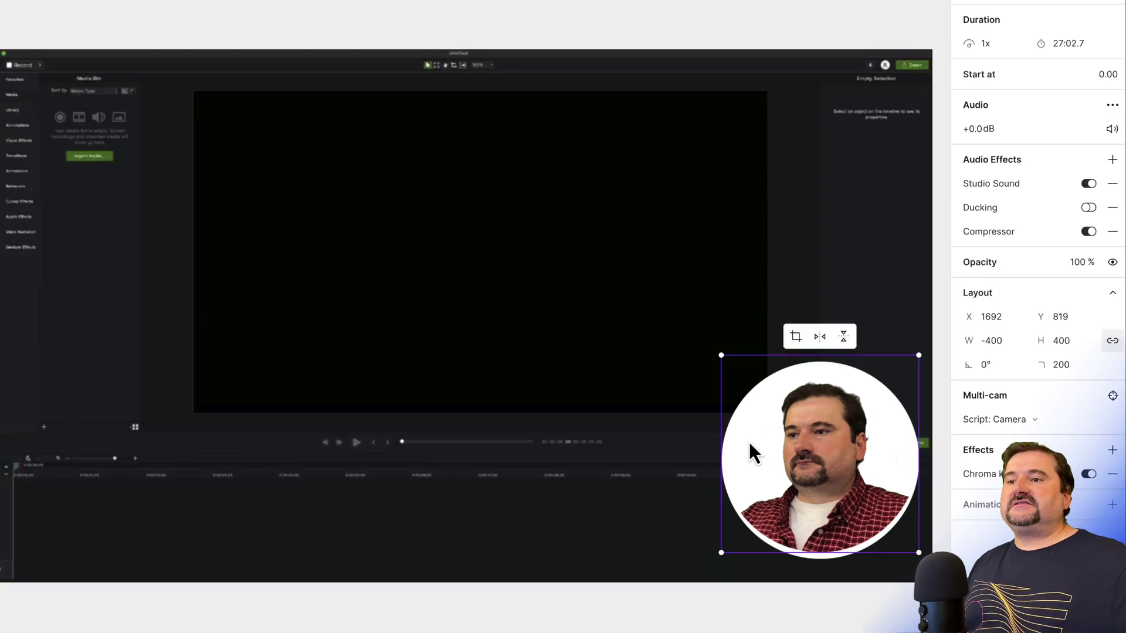
pyautogui.press('Down')
pyautogui.press('Down')
pyautogui.press('Down')
pyautogui.press('Down')
pyautogui.press('Down')
pyautogui.press('Down')
pyautogui.press('Down')
pyautogui.press('Down')
pyautogui.press('Down')
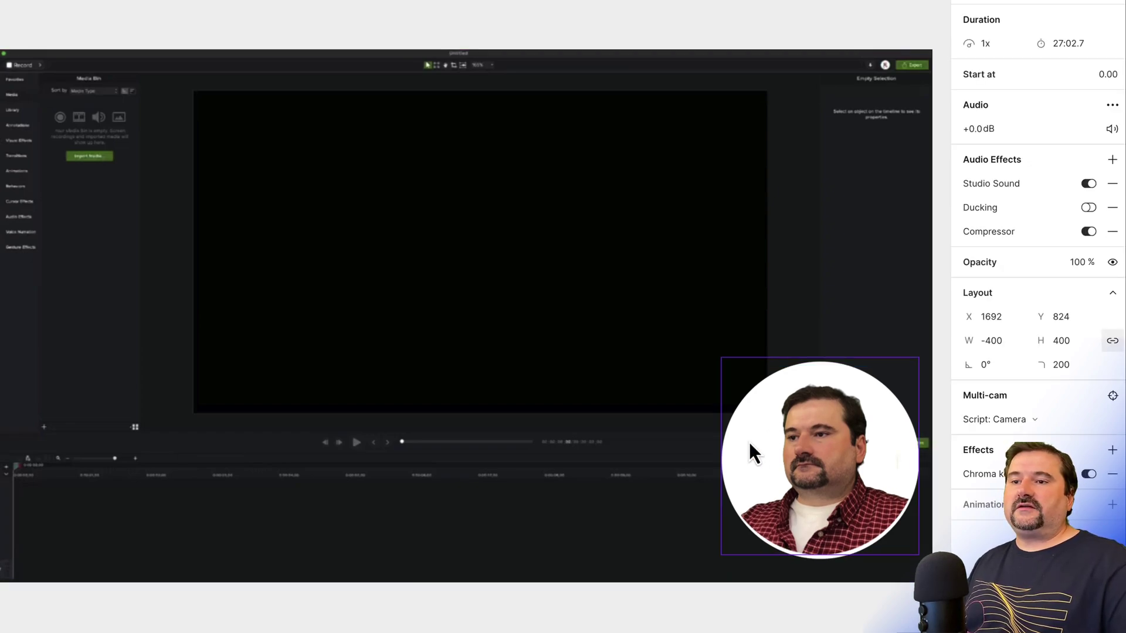
pyautogui.press('Down')
pyautogui.press('Down')
pyautogui.press('Down')
pyautogui.press('Down')
pyautogui.press('Down')
pyautogui.press('Right')
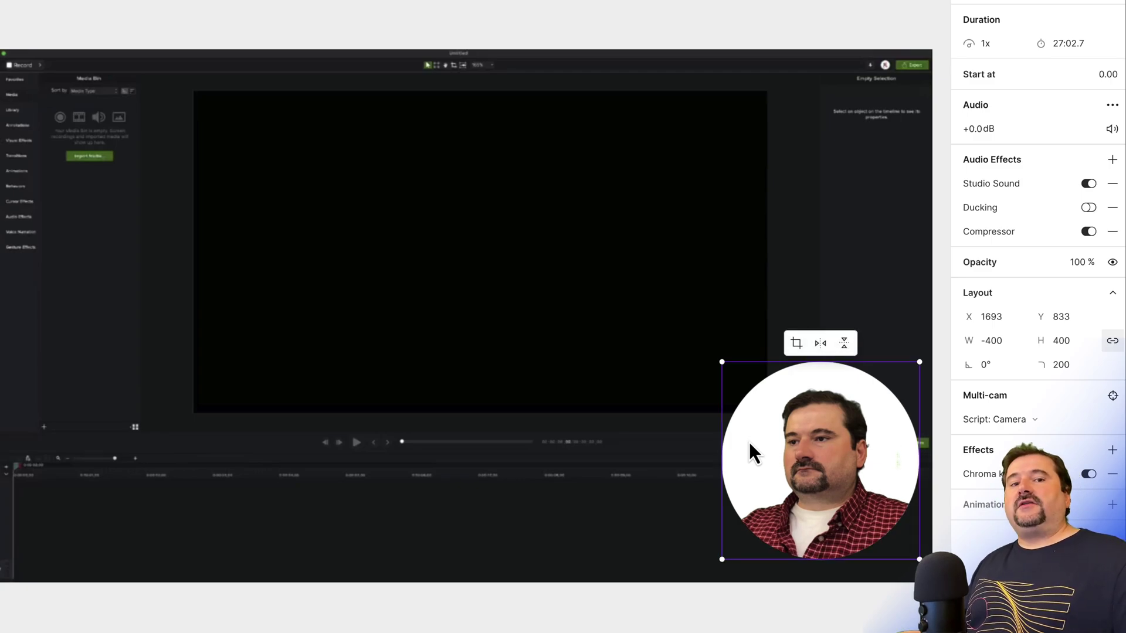
# Select the ellipse layer beneath the camera and change its fill colour to yellow f8db58
pyautogui.rightClick(789, 443)
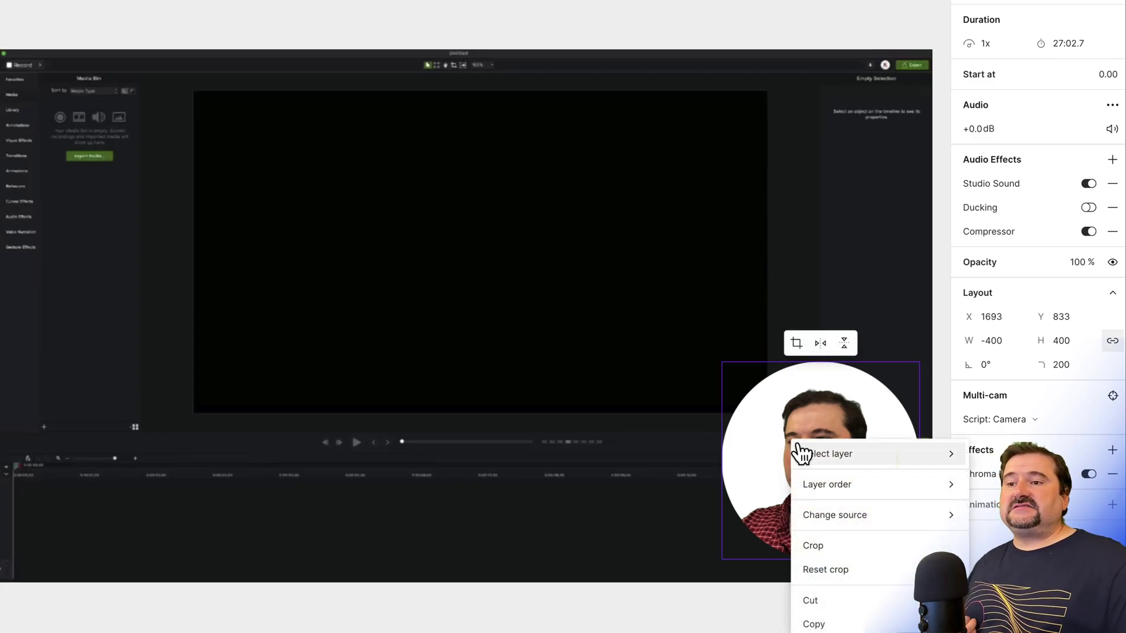
pyautogui.moveTo(809, 452)
pyautogui.click(675, 479)
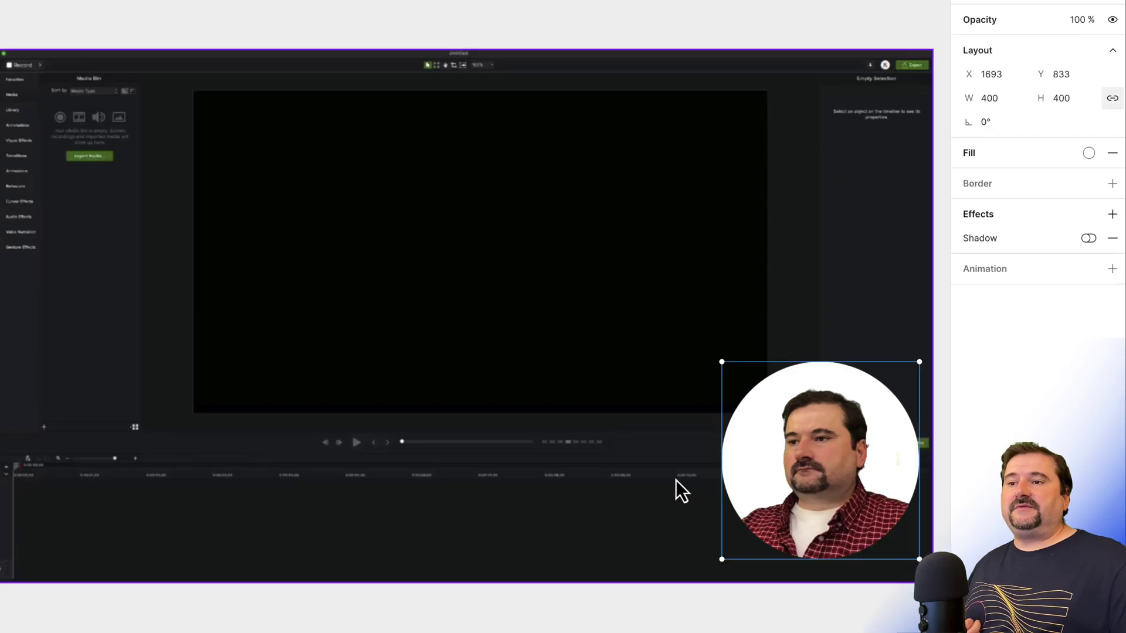
pyautogui.click(1088, 154)
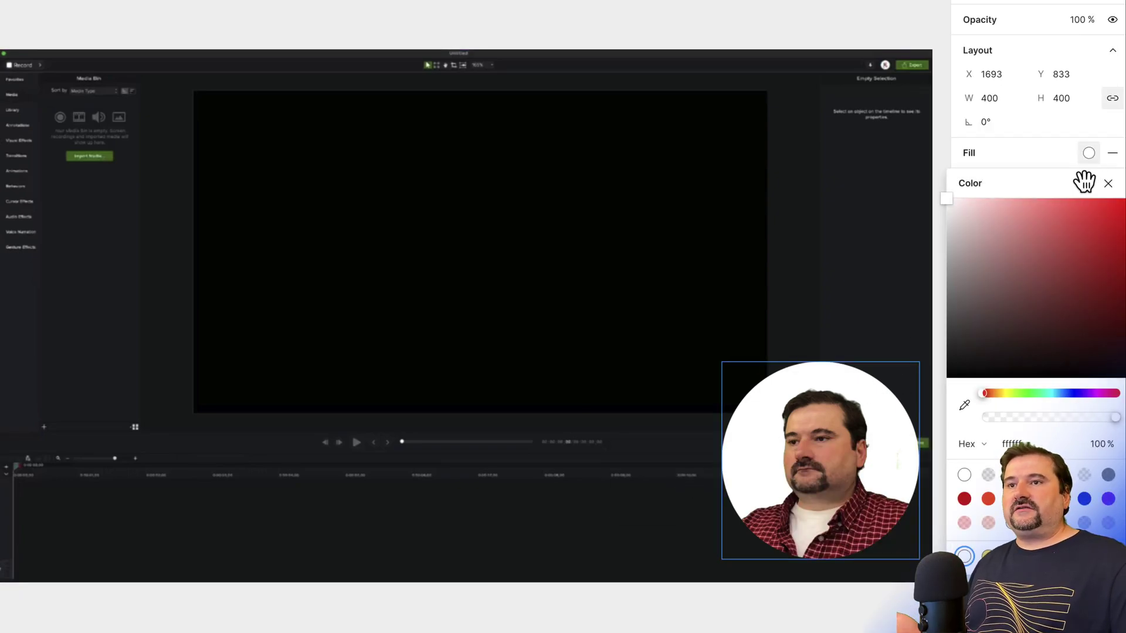
pyautogui.moveTo(1075, 208)
pyautogui.mouseDown()
pyautogui.moveTo(1080, 251)
pyautogui.moveTo(1004, 271)
pyautogui.moveTo(1105, 264)
pyautogui.moveTo(1122, 337)
pyautogui.moveTo(947, 377)
pyautogui.moveTo(975, 253)
pyautogui.moveTo(940, 203)
pyautogui.moveTo(1002, 305)
pyautogui.mouseUp()
pyautogui.click(1012, 498)
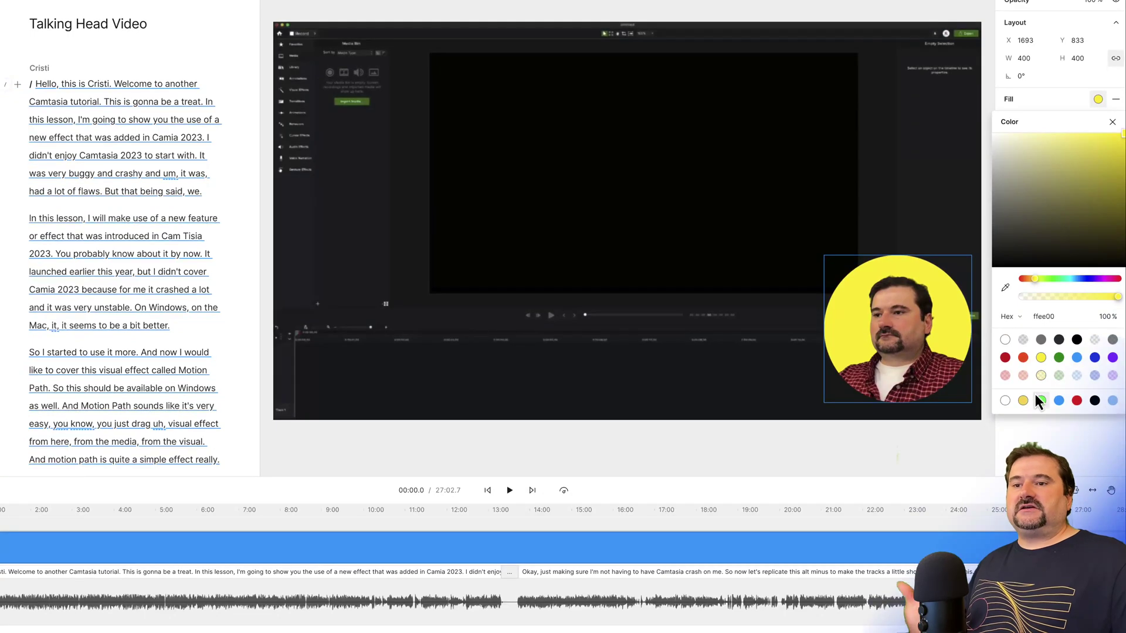
pyautogui.click(1023, 400)
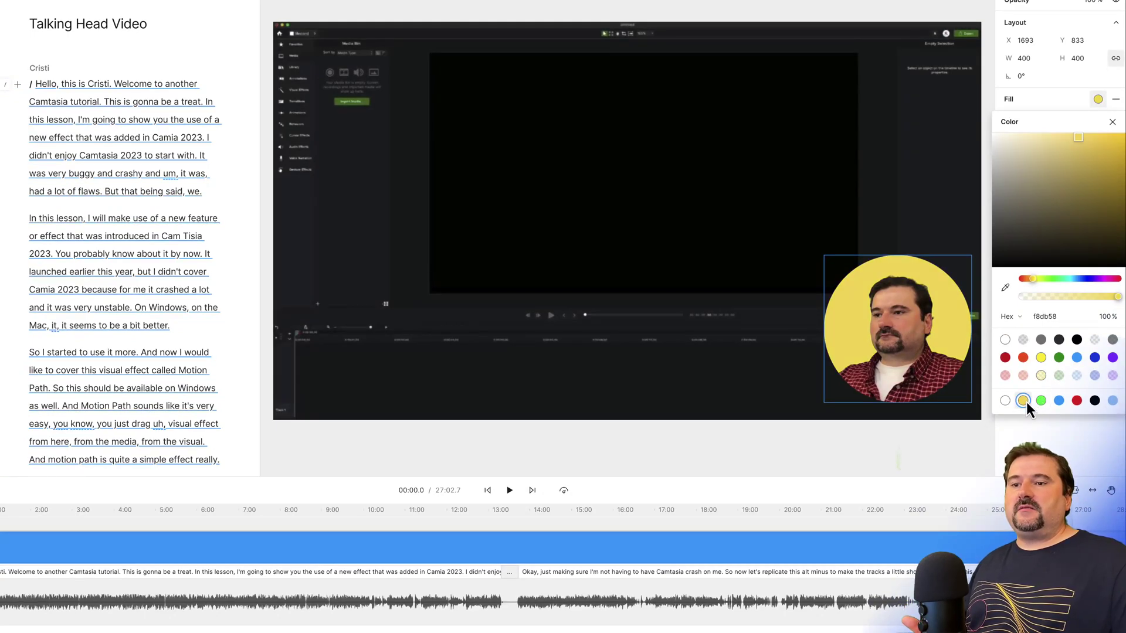
pyautogui.press('Escape')
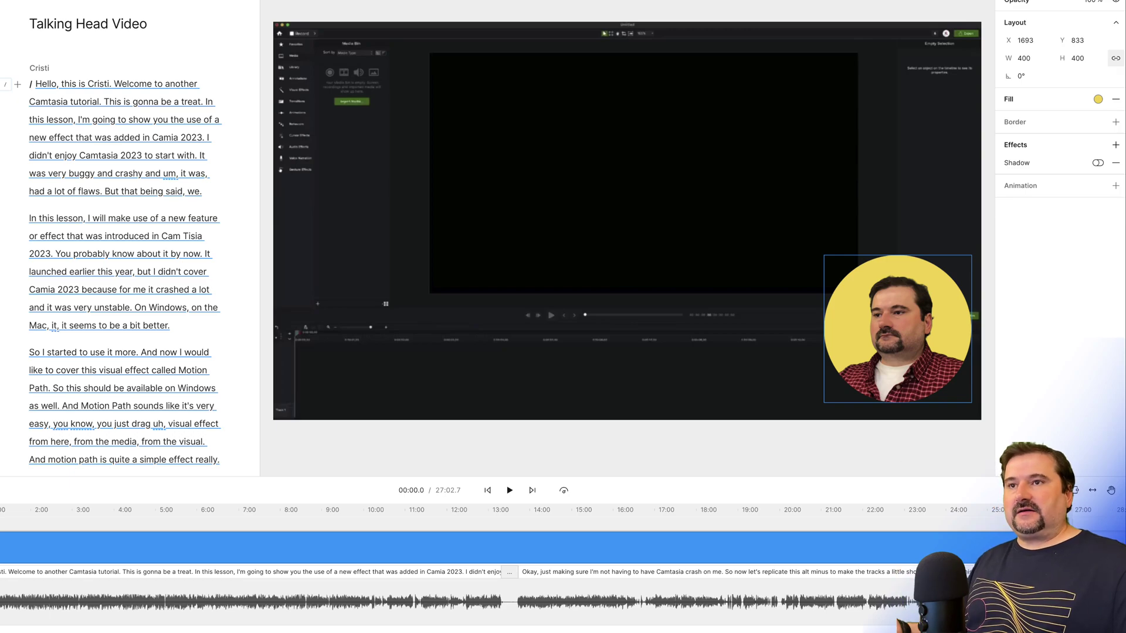
# Add a white (ffffff) border with a width of 10 to the ellipse behind the camera
pyautogui.click(1115, 122)
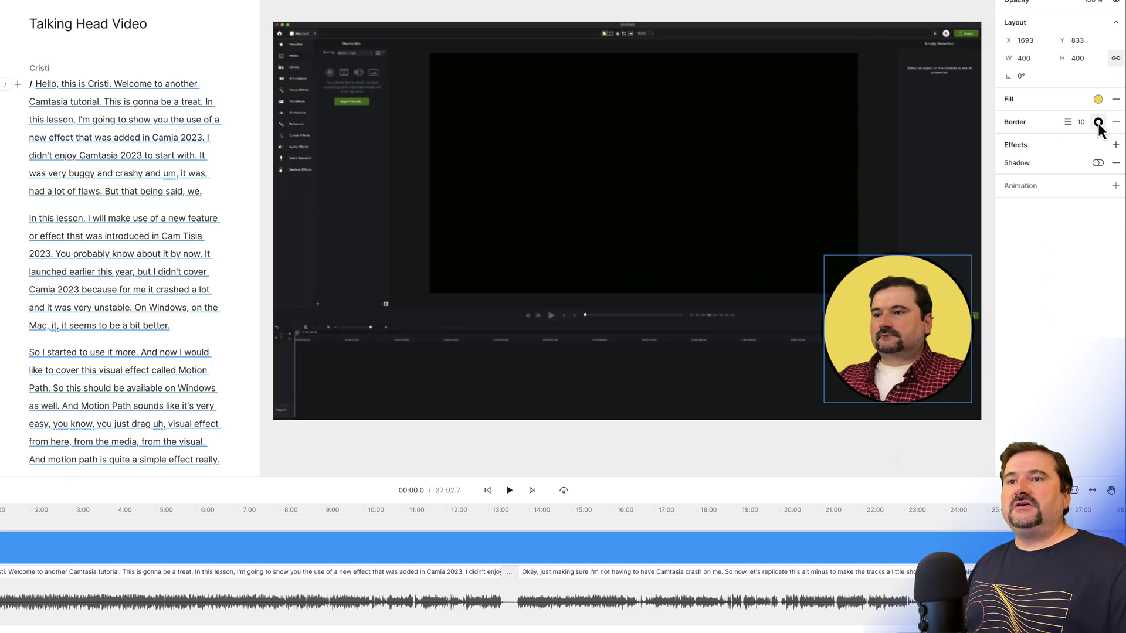
pyautogui.click(1098, 122)
pyautogui.moveTo(999, 170); pyautogui.dragTo(975, 160)
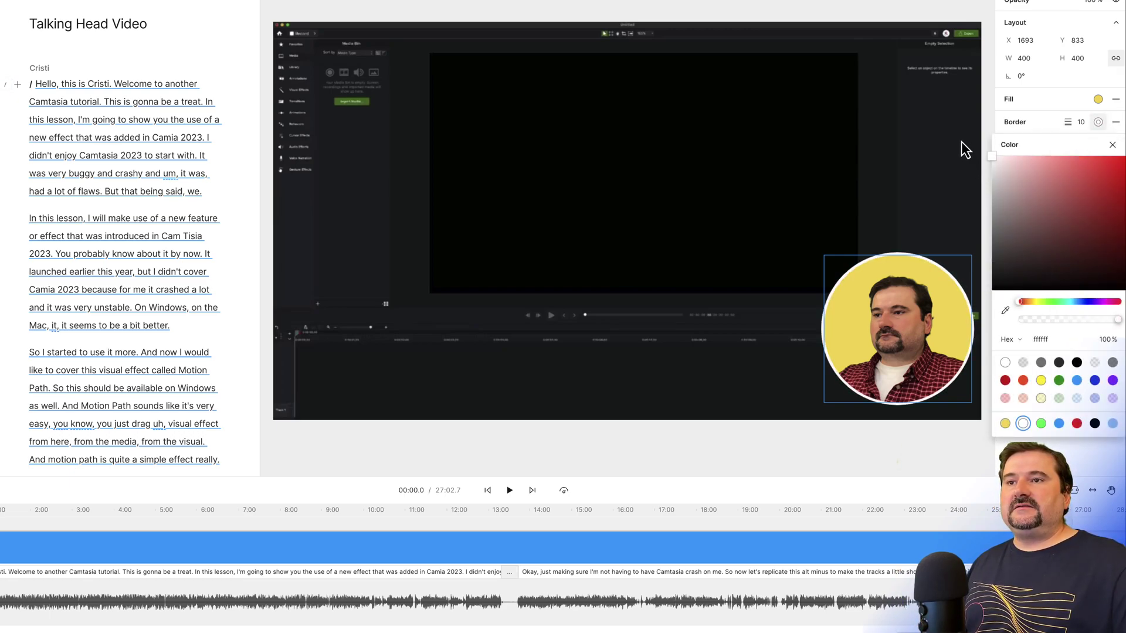
pyautogui.click(1076, 122)
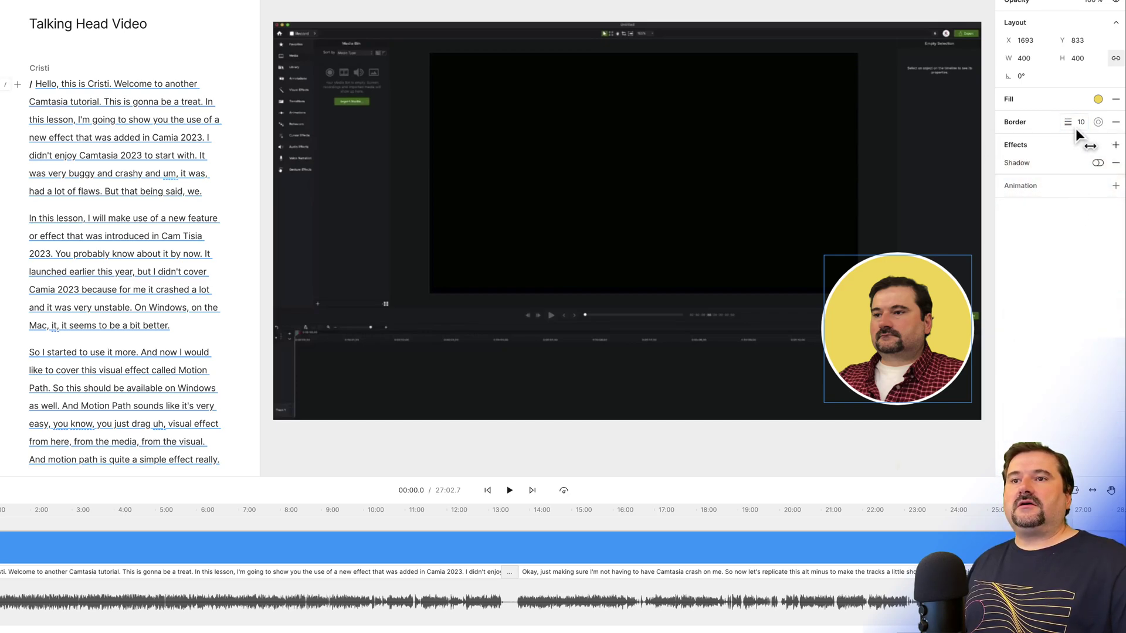
pyautogui.moveTo(1078, 122); pyautogui.dragTo(1082, 122)
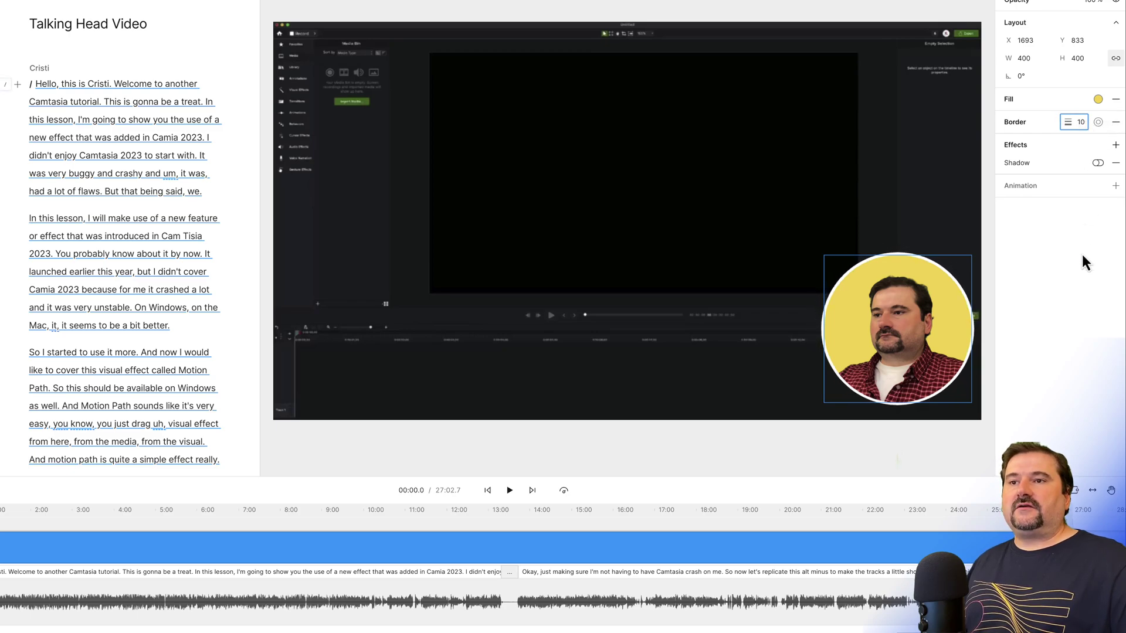
pyautogui.click(901, 12)
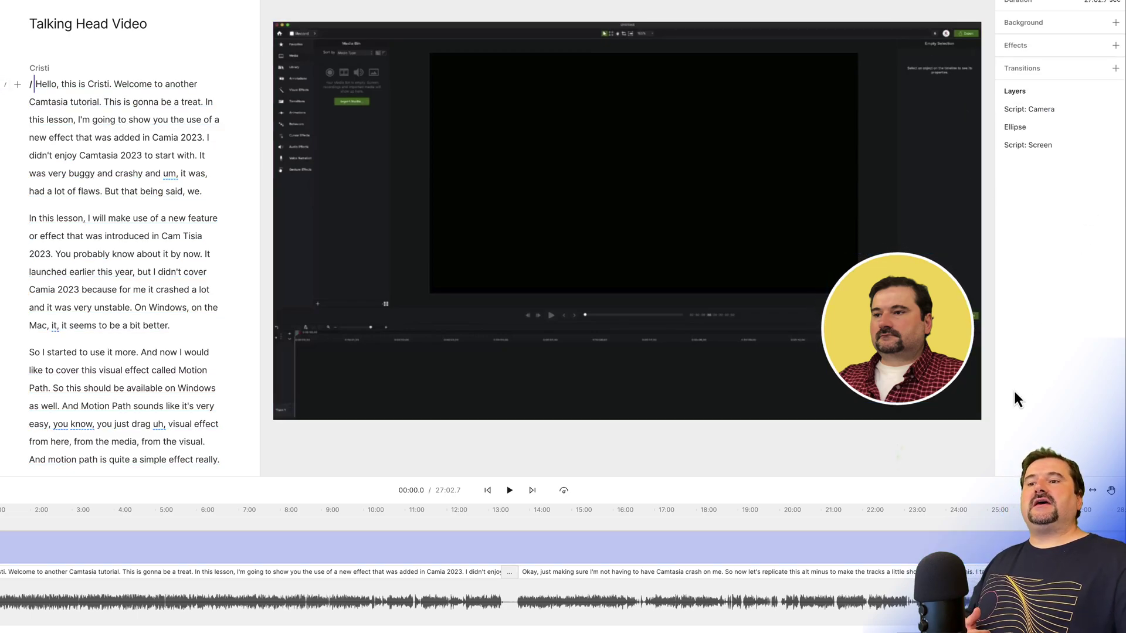
# Play the composition briefly from about 03:02 to check the circular camera overlay against the screen recording
pyautogui.moveTo(396, 477); pyautogui.dragTo(395, 427)
pyautogui.click(74, 578)
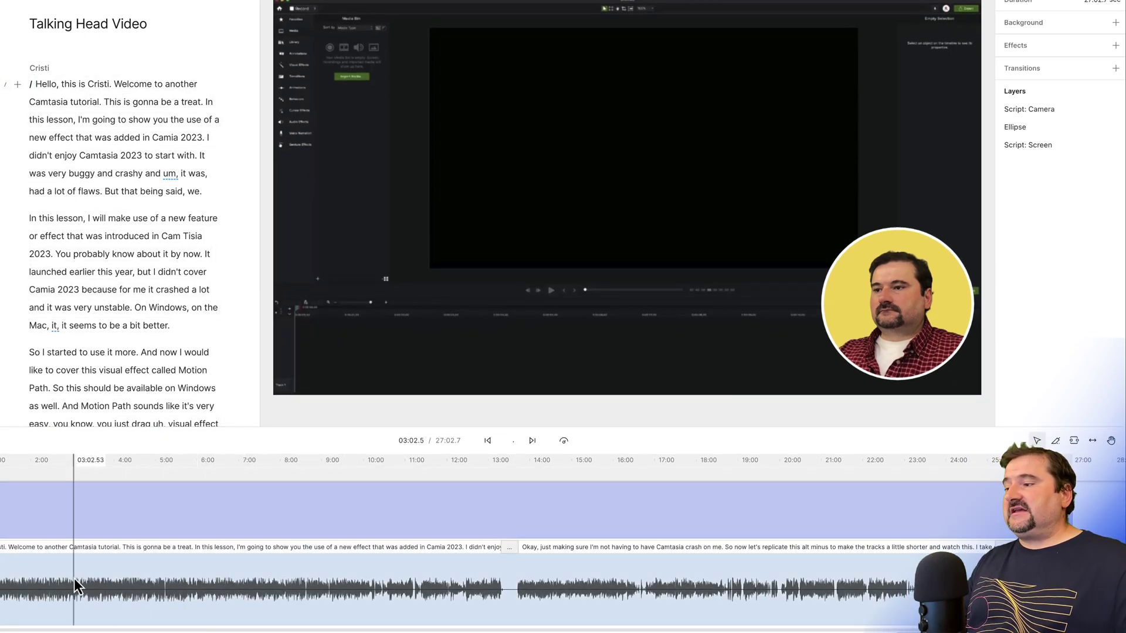
pyautogui.press('space')
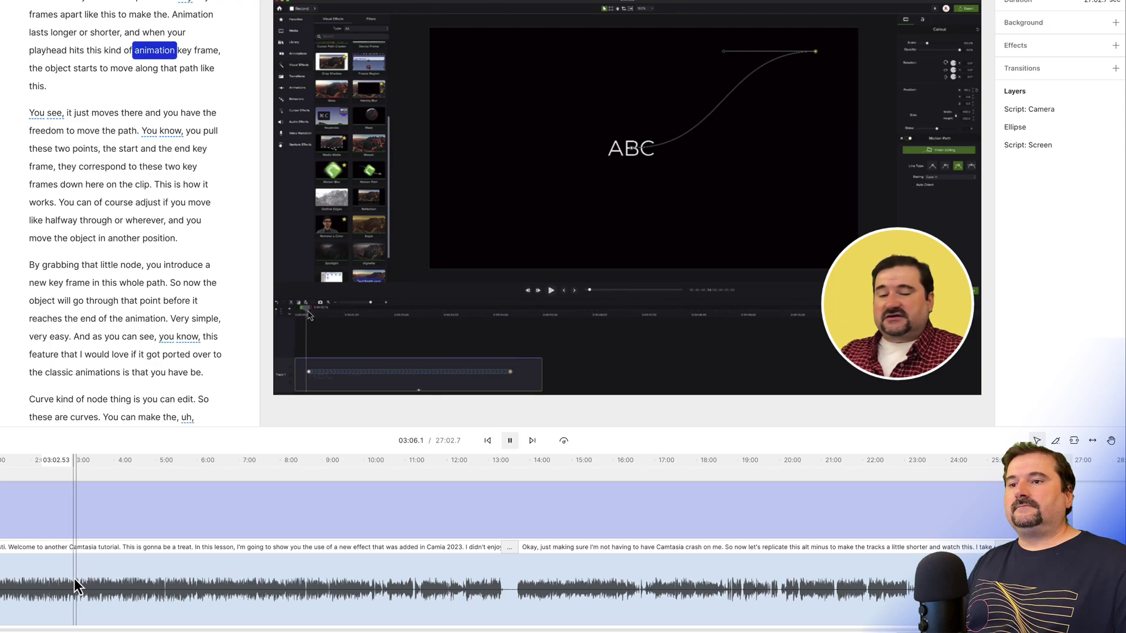
pyautogui.press('space')
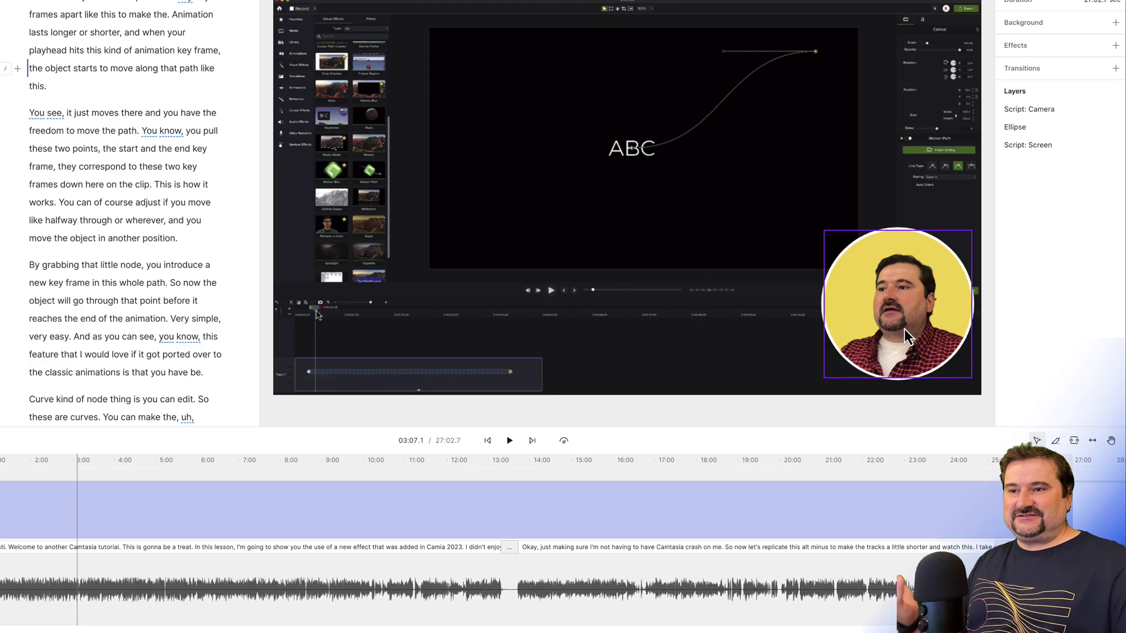
# Try the camera layer widened to 615 at about X 1122, Y 433 with its chroma key switched off
pyautogui.click(857, 322)
pyautogui.moveTo(825, 311); pyautogui.dragTo(745, 311)
pyautogui.moveTo(876, 332); pyautogui.dragTo(698, 209)
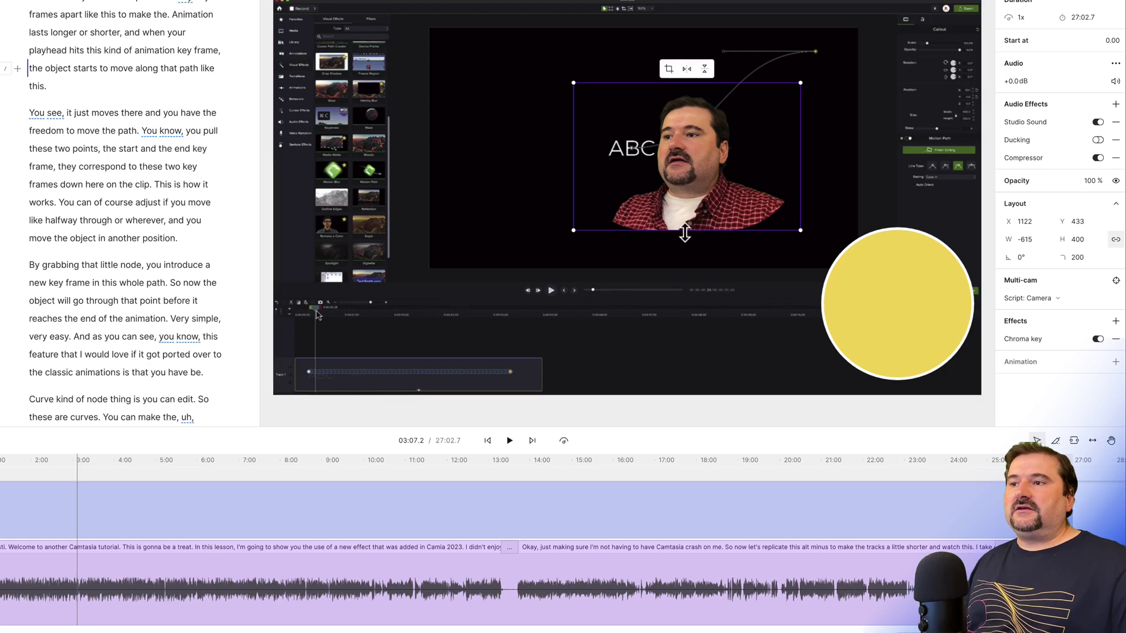
pyautogui.click(1099, 340)
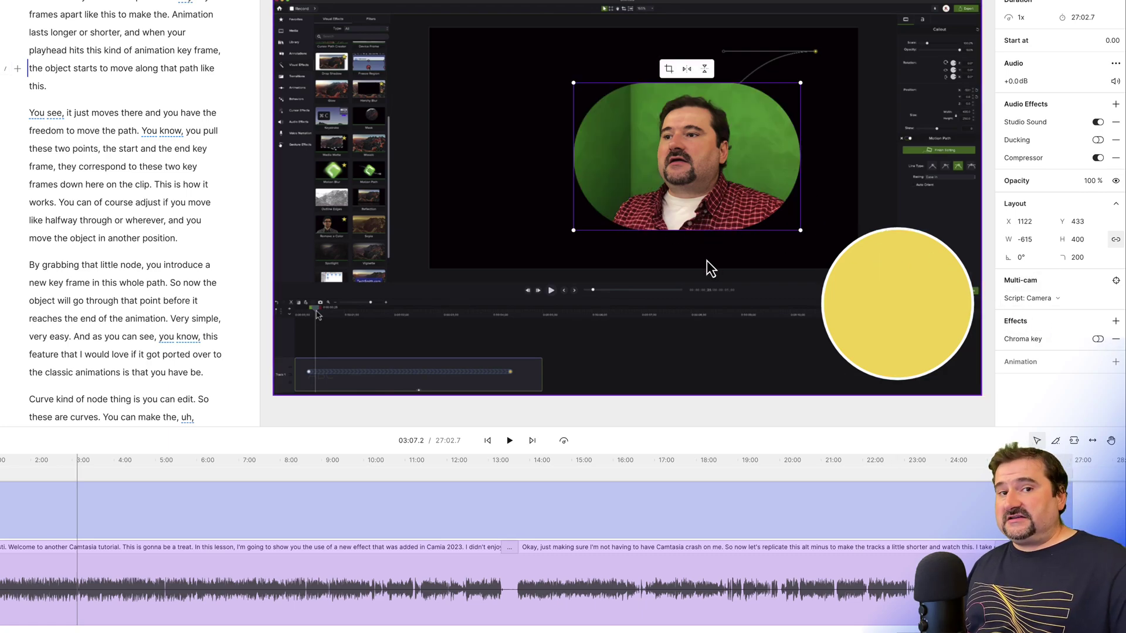
pyautogui.moveTo(572, 142); pyautogui.dragTo(536, 143)
# Undo the camera layer's chroma key, position and width changes
pyautogui.hotkey('ctrl', 'z')
pyautogui.hotkey('ctrl', 'z')
pyautogui.hotkey('ctrl', 'z')
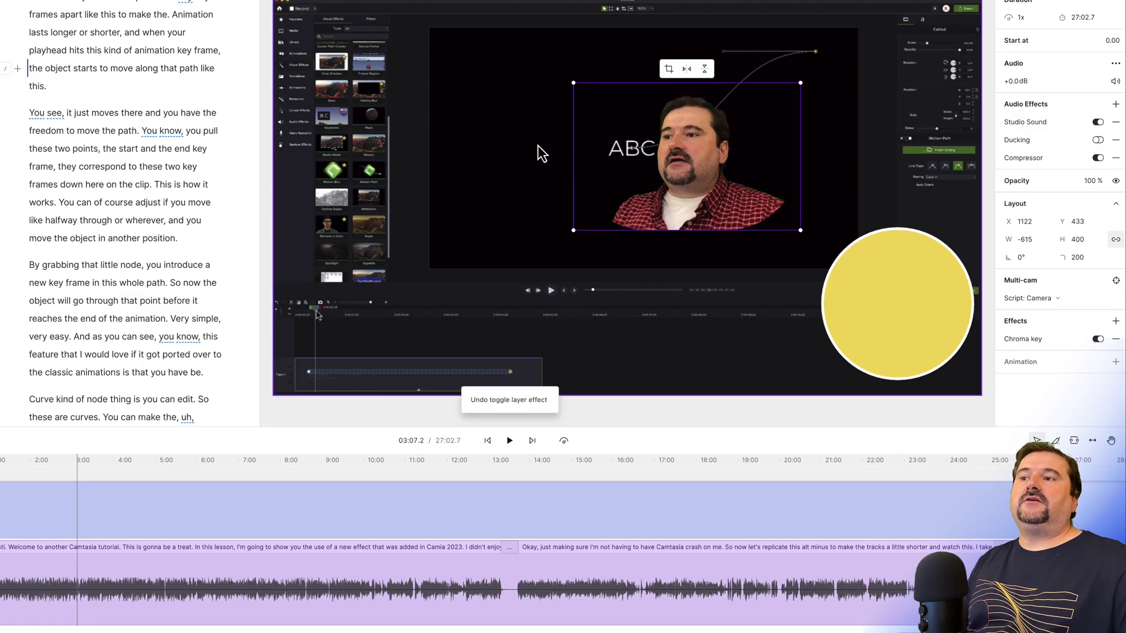
pyautogui.hotkey('ctrl', 'z')
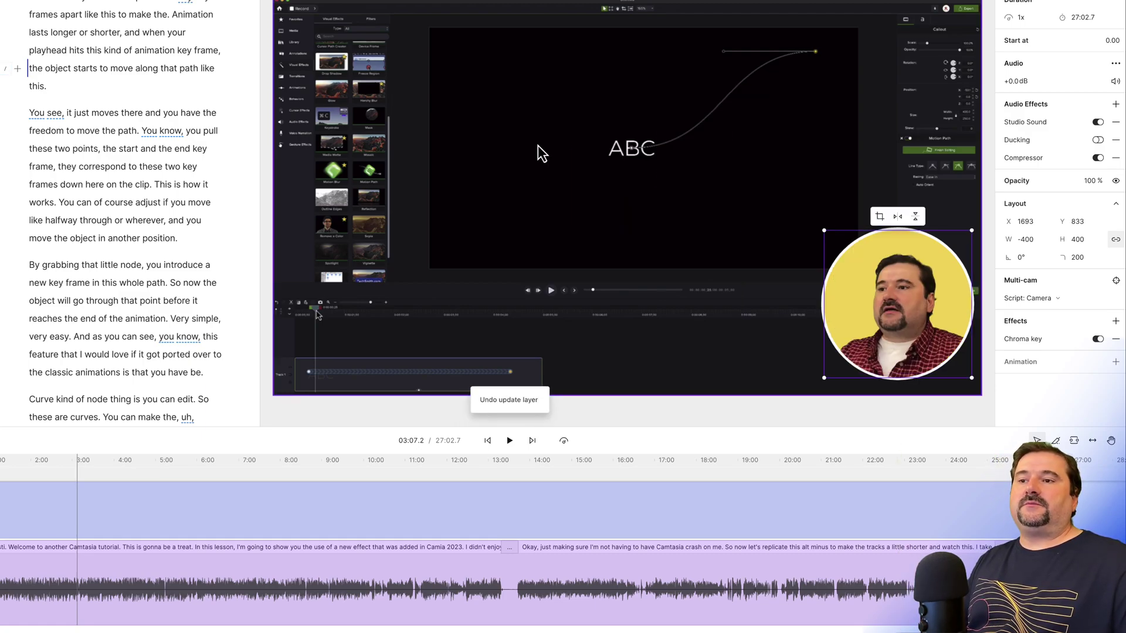
pyautogui.click(575, 180)
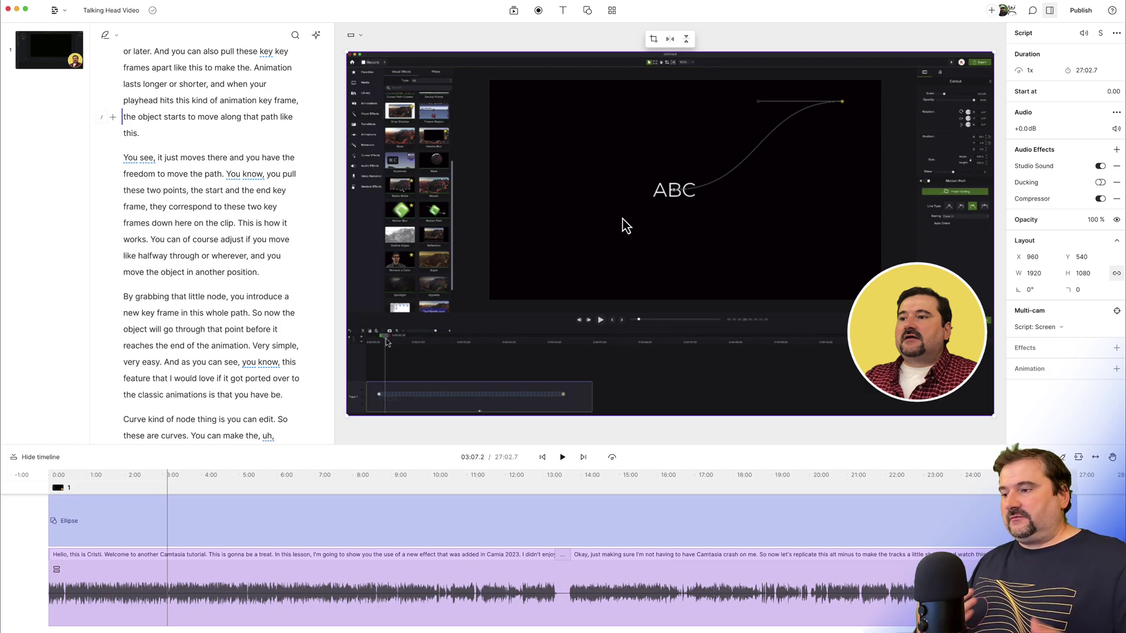
# Split the composition into a second scene at about 13:30, in the pause before "Okay, just making sure"
pyautogui.click(563, 519)
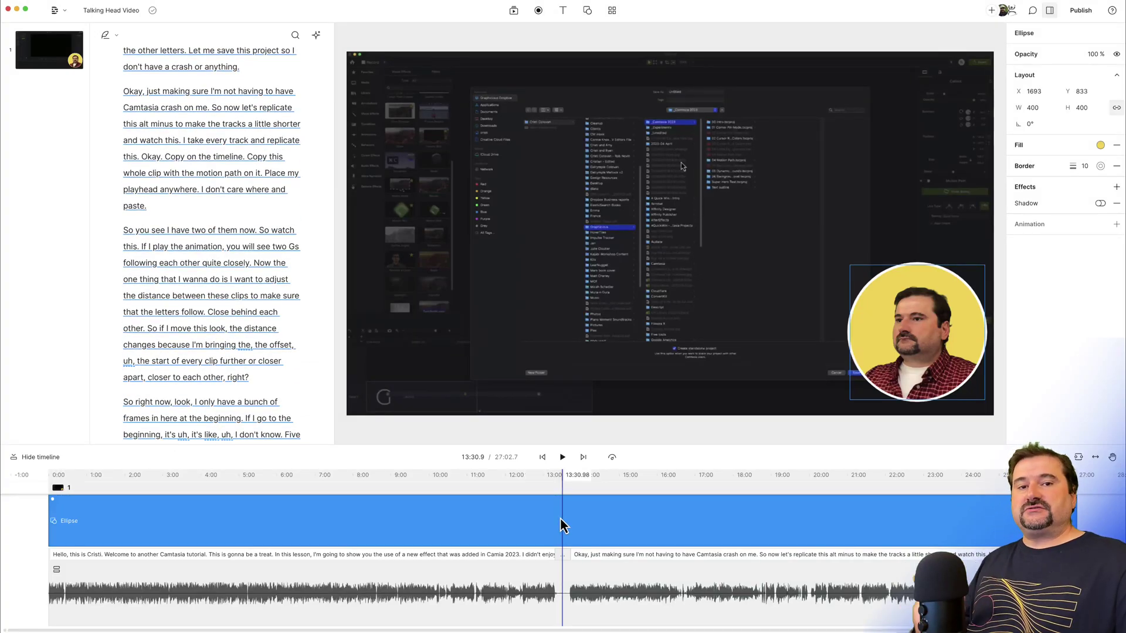
pyautogui.click(562, 522)
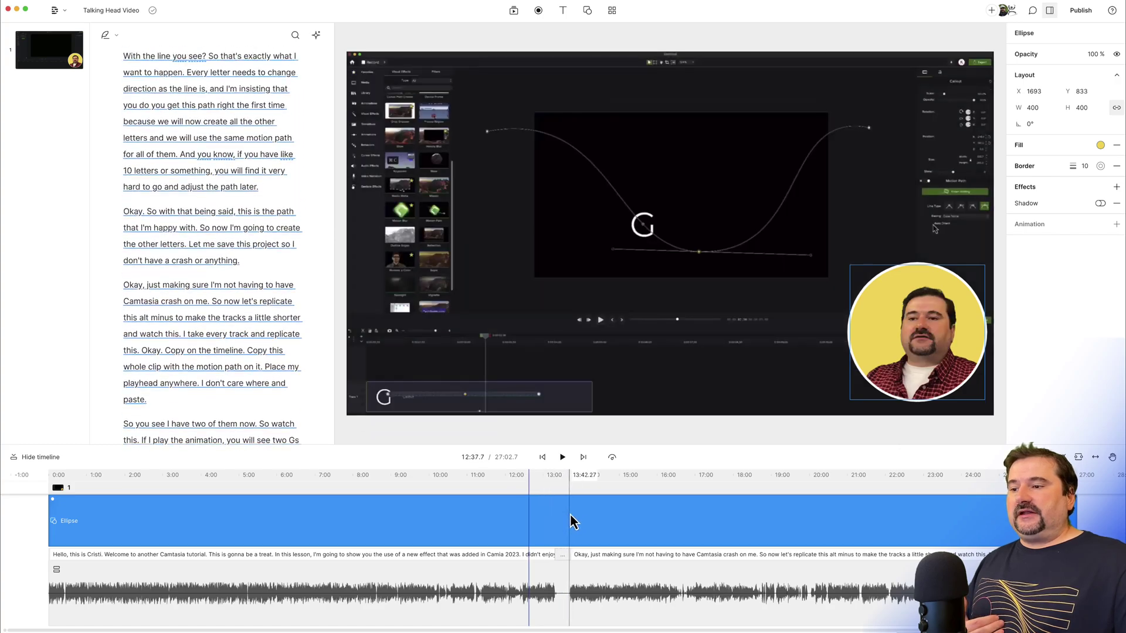
pyautogui.write('/')
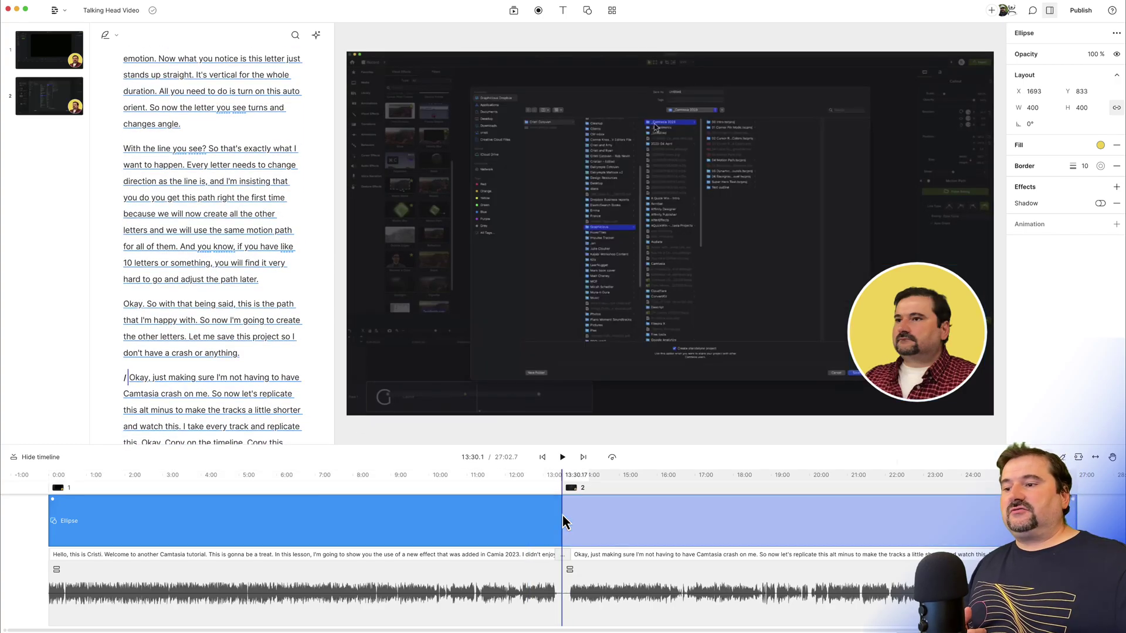
# In the second scene, move the camera layer to about X 1120, Y 704 and delete the ellipse behind it
pyautogui.moveTo(621, 532); pyautogui.dragTo(654, 537)
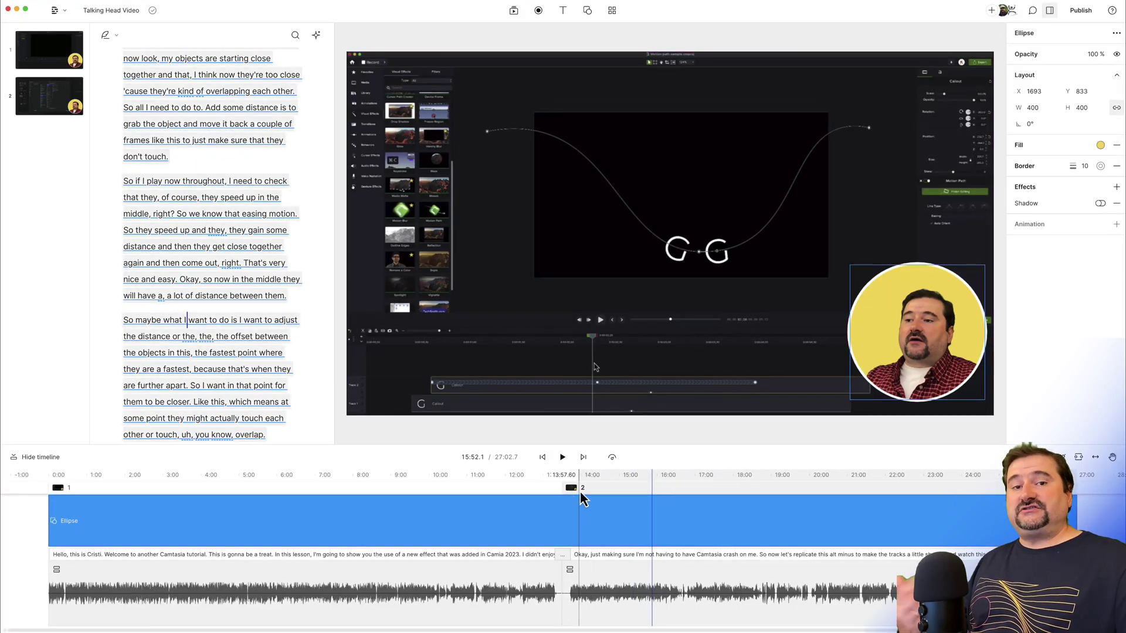
pyautogui.click(906, 372)
pyautogui.moveTo(907, 371); pyautogui.dragTo(715, 321)
pyautogui.click(915, 335)
pyautogui.press('Delete')
# Switch off the chroma key on the second scene's camera layer and set its corner radius to 0
pyautogui.click(751, 305)
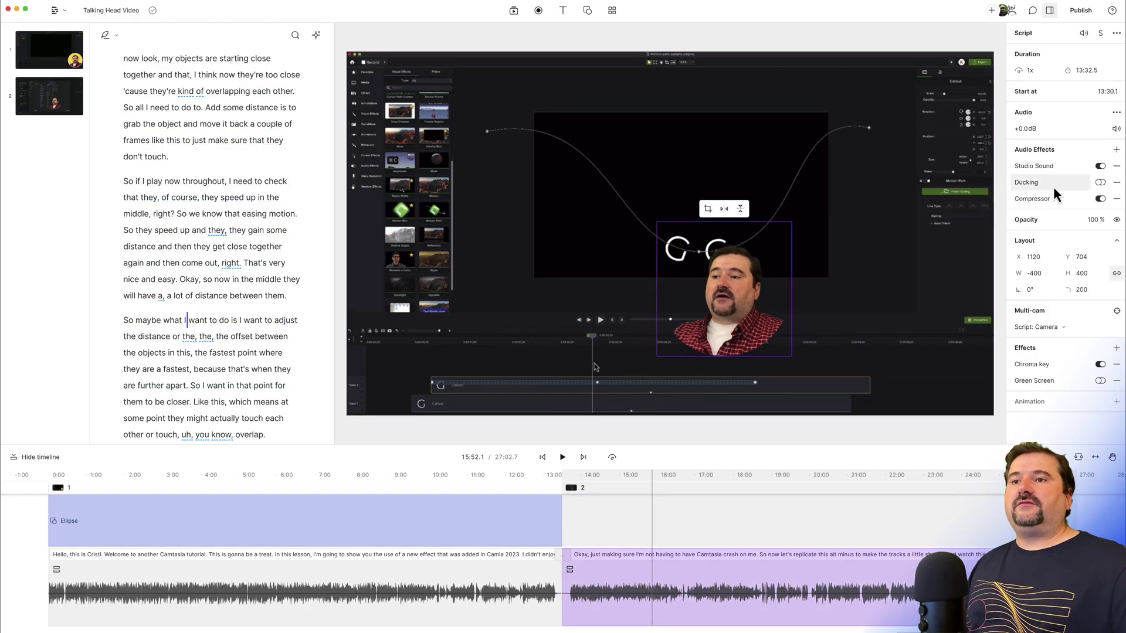
pyautogui.click(1099, 365)
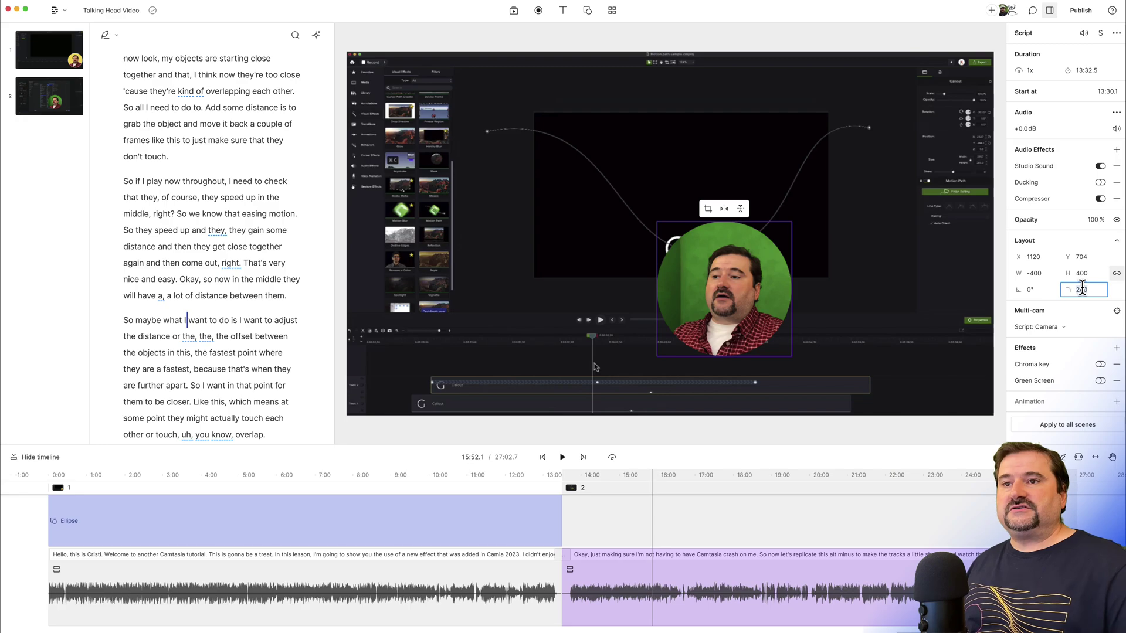
pyautogui.press('Return')
# Enlarge the second scene's camera layer to the full canvas width, about 1920 by 1081
pyautogui.moveTo(755, 276); pyautogui.dragTo(946, 338)
pyautogui.moveTo(862, 287); pyautogui.dragTo(632, 218)
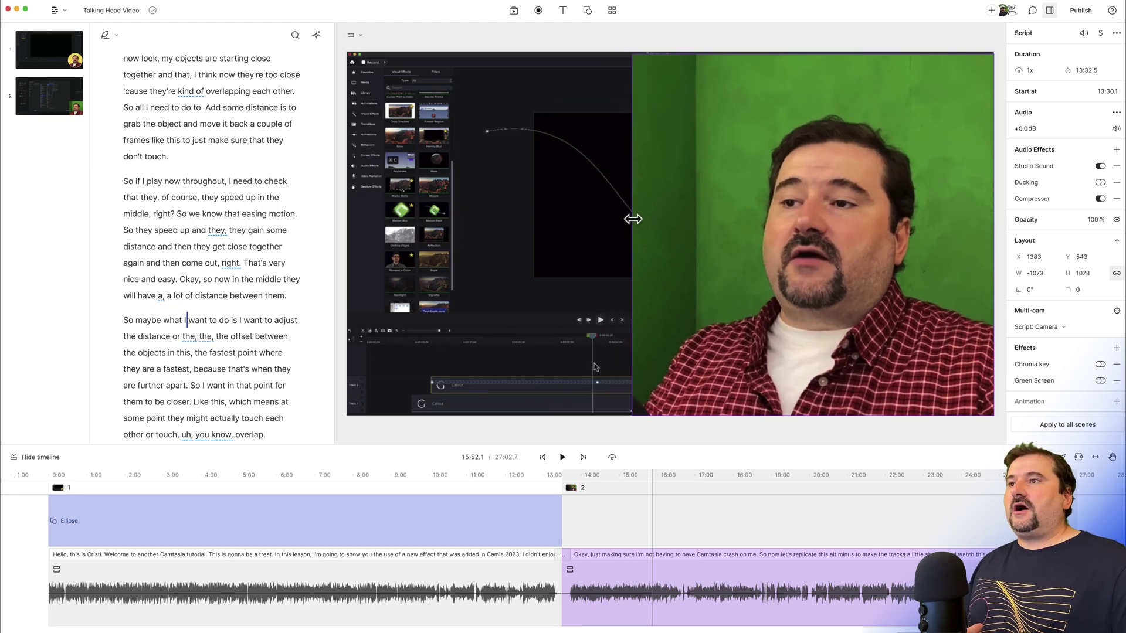
pyautogui.moveTo(633, 265); pyautogui.dragTo(347, 259)
pyautogui.moveTo(423, 148); pyautogui.dragTo(680, 263)
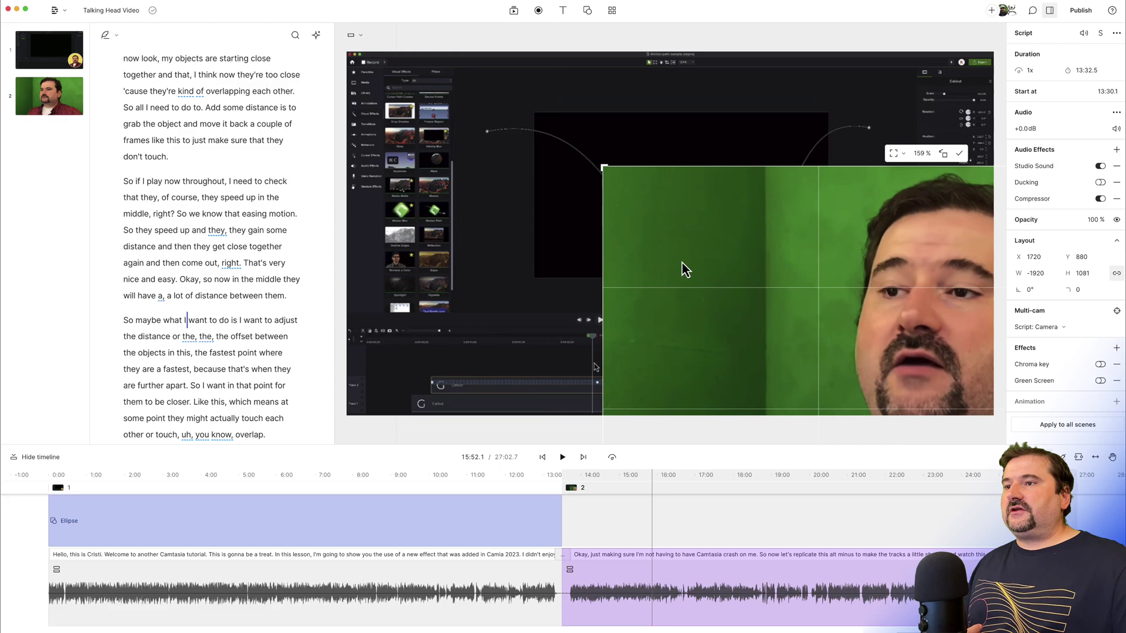
# Set the camera footage's crop zoom to 100% and centre the layer on the canvas at X 960, Y 540
pyautogui.click(921, 153)
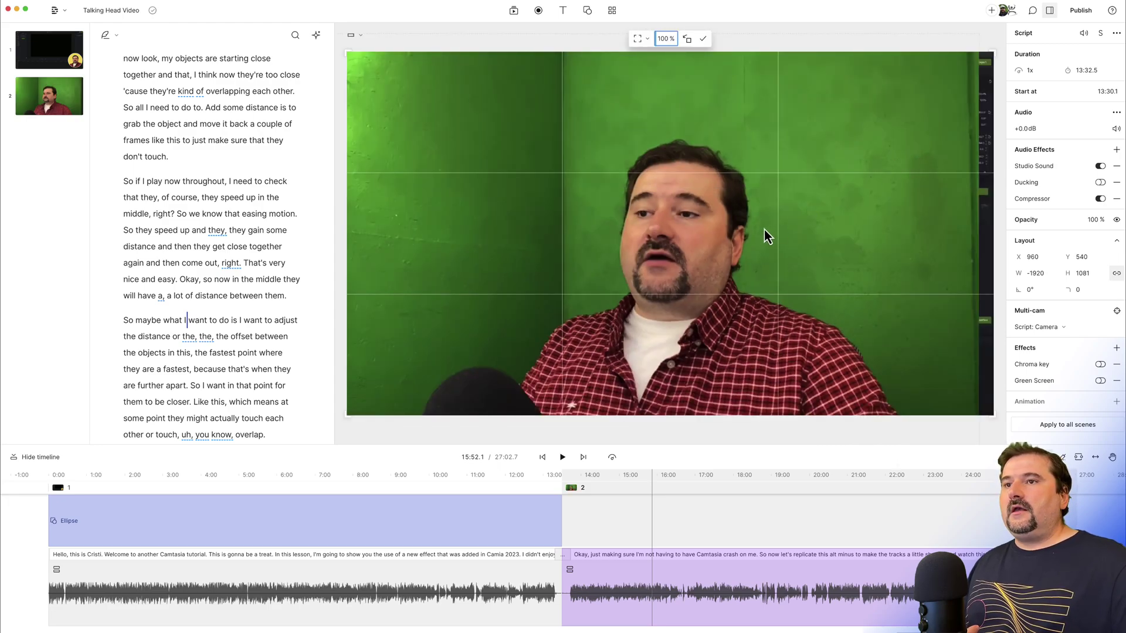
pyautogui.click(703, 38)
pyautogui.moveTo(730, 135); pyautogui.dragTo(746, 182)
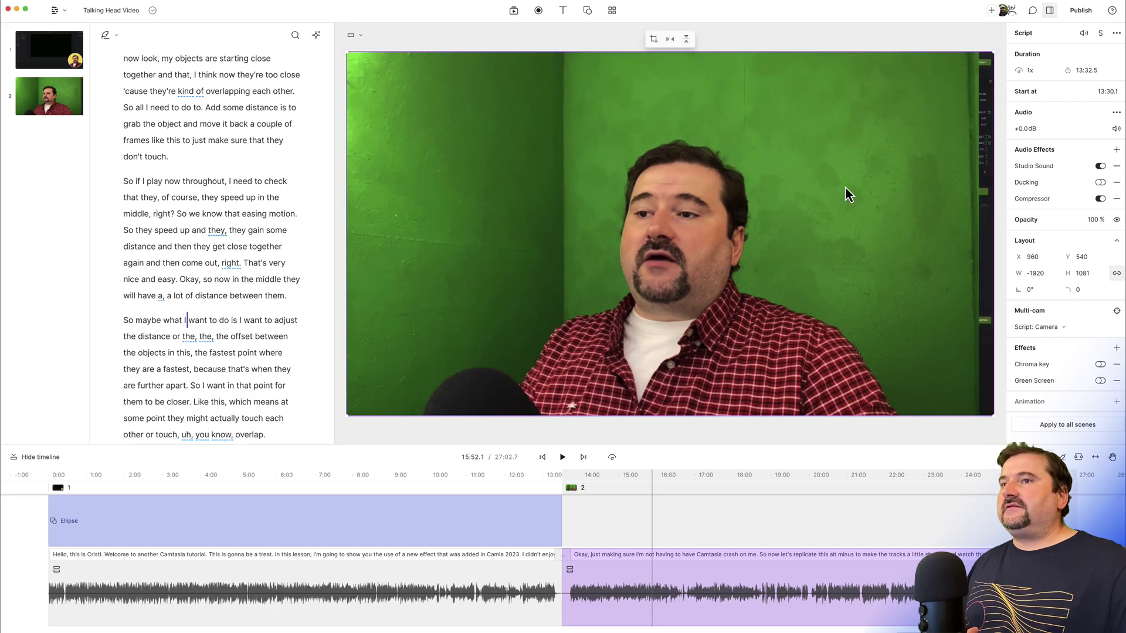
# Try shifting the camera footage sideways inside its crop frame at 100% zoom
pyautogui.doubleClick(935, 205)
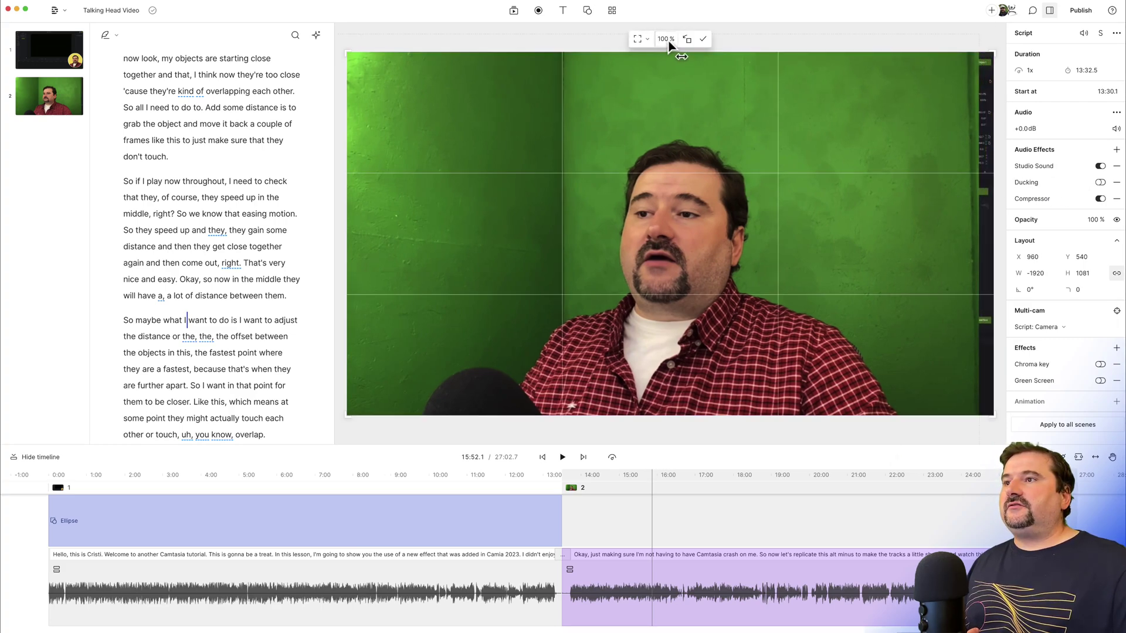
pyautogui.hscroll(3, 684, 147)
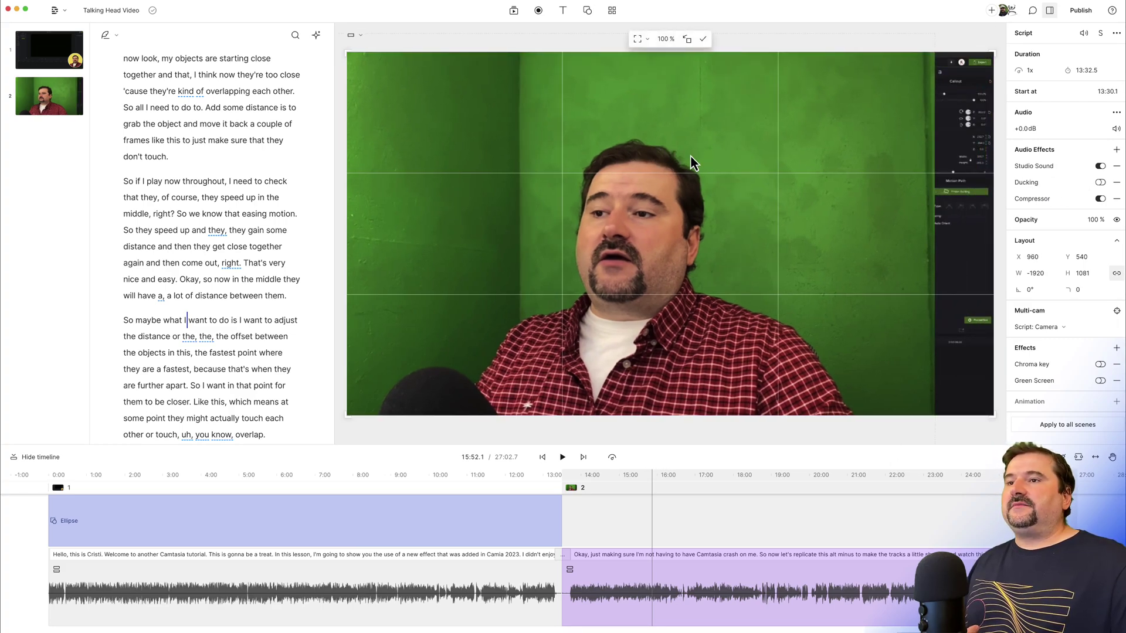
pyautogui.hscroll(10, 691, 188)
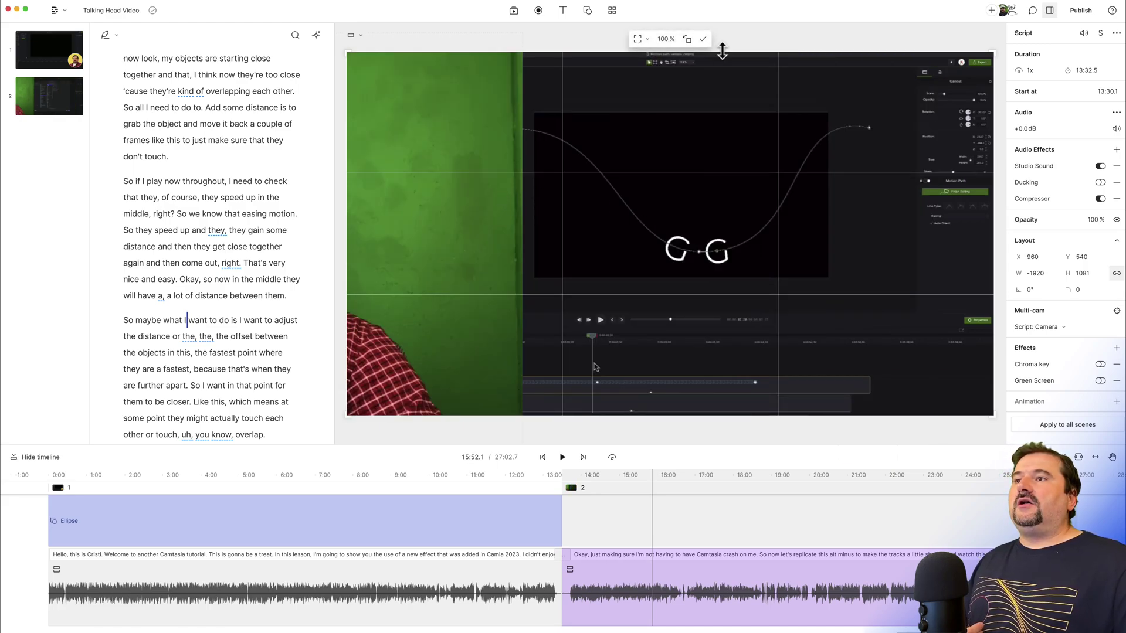
pyautogui.click(703, 40)
# Reset the crop of the second scene's camera layer
pyautogui.rightClick(471, 149)
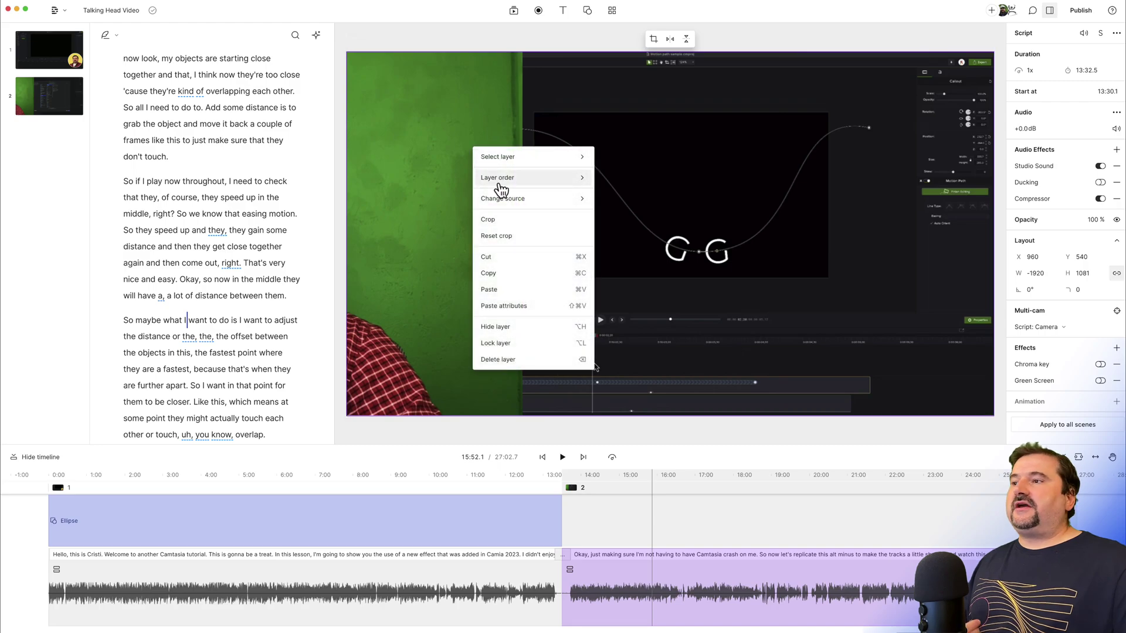
pyautogui.click(501, 236)
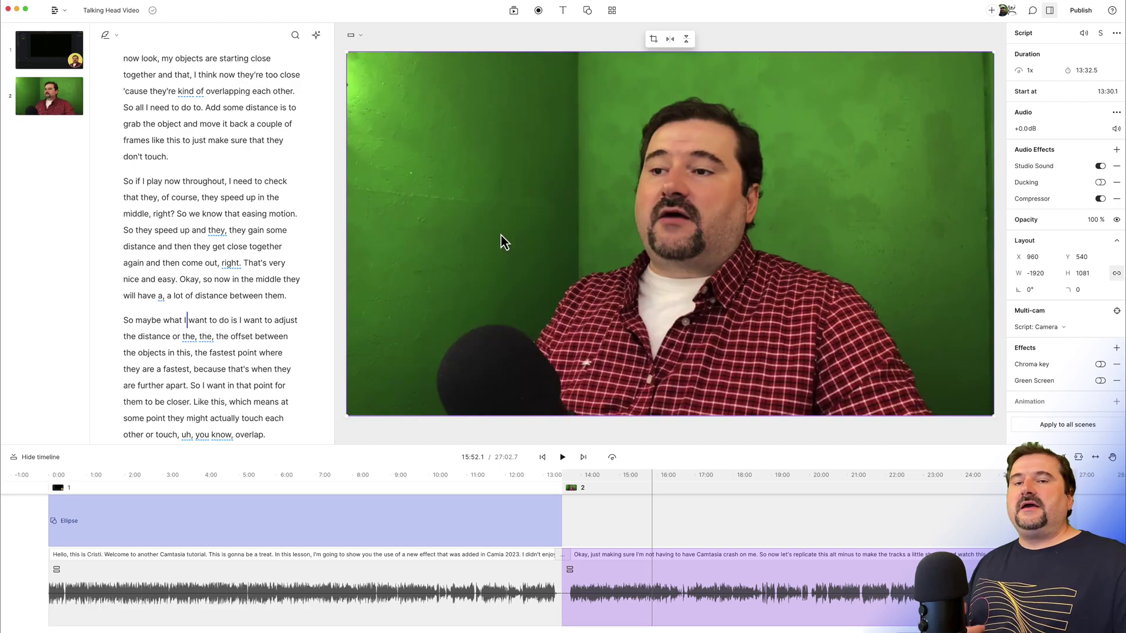
# Check the full-canvas camera view at about 15:00, 16:09 and 15:21 in the second scene
pyautogui.click(620, 520)
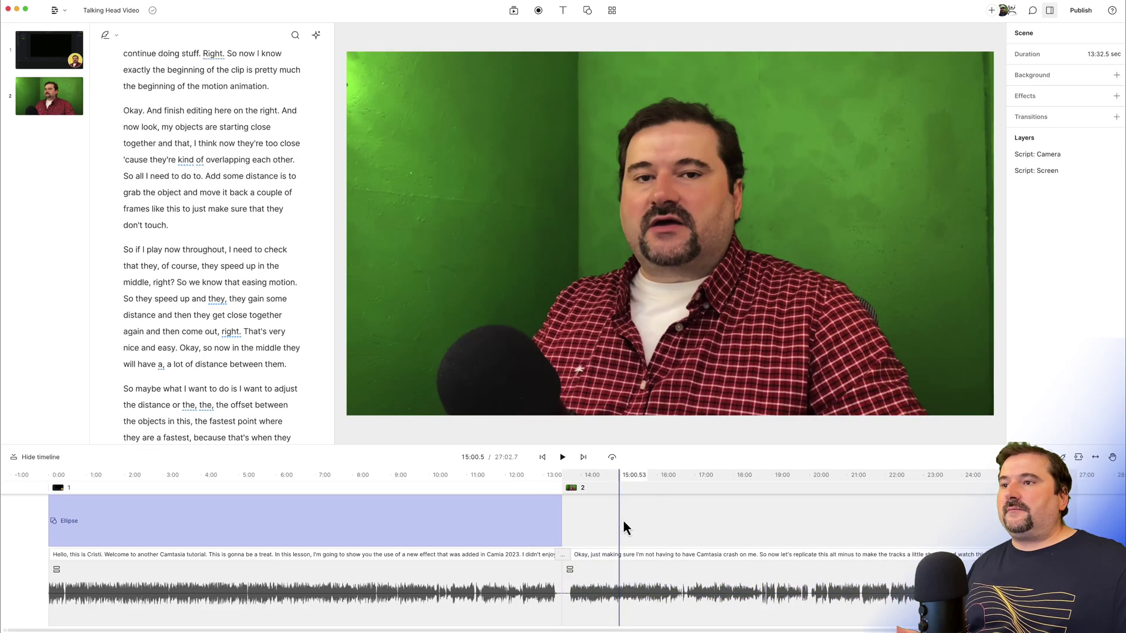
pyautogui.click(662, 533)
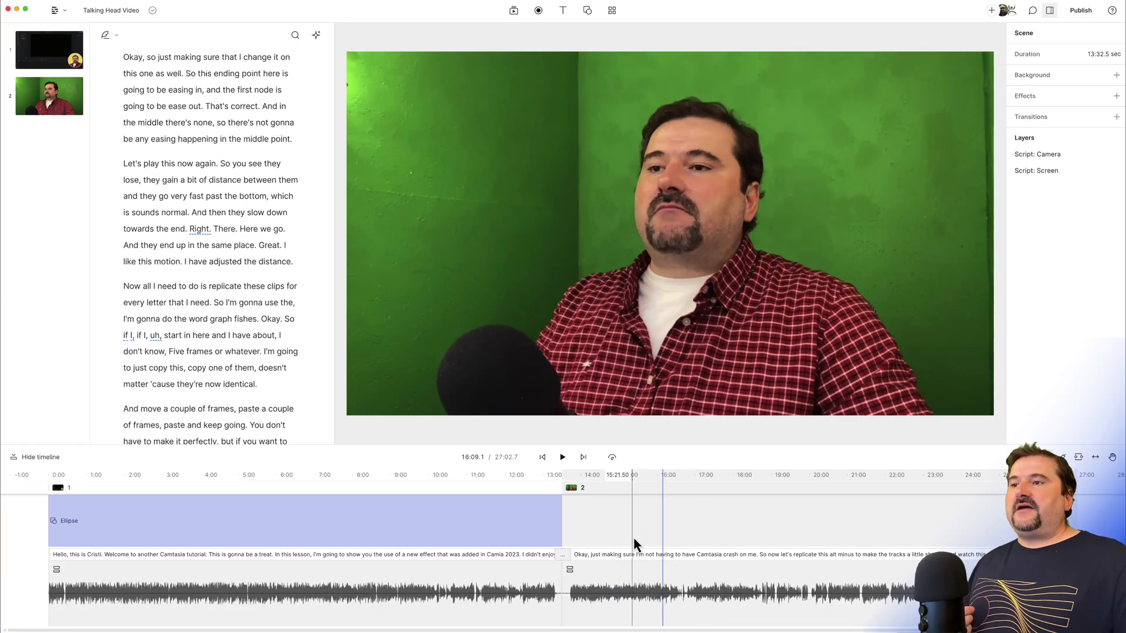
pyautogui.click(633, 537)
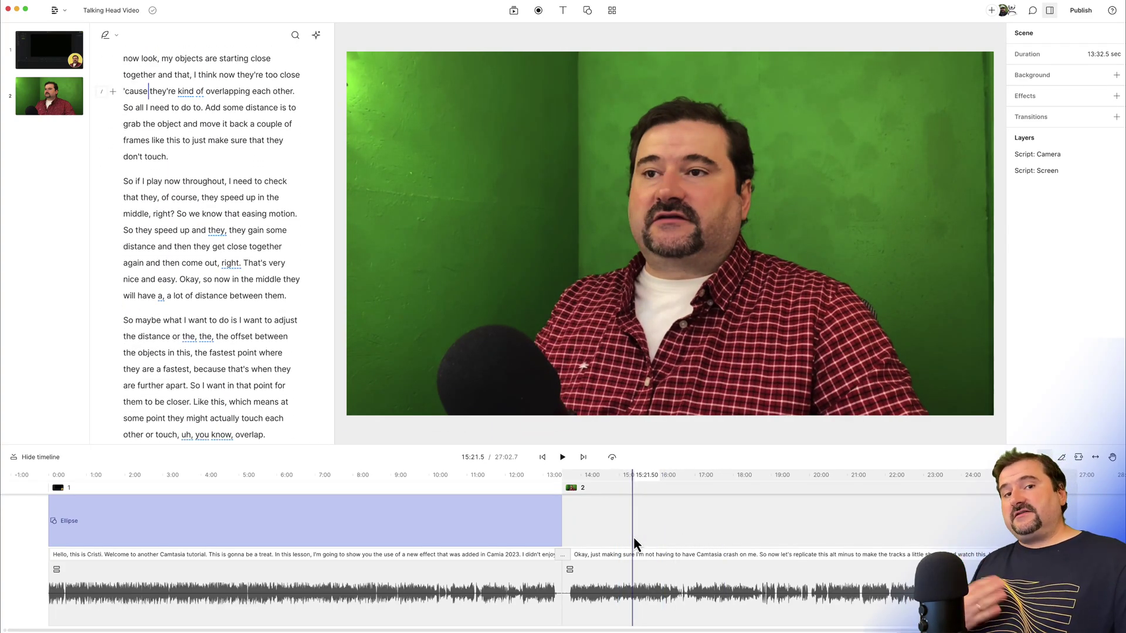
# Play back the cut from the circular camera overlay to the full-canvas camera scene, starting near 13:22 and again near 13:28
pyautogui.click(545, 525)
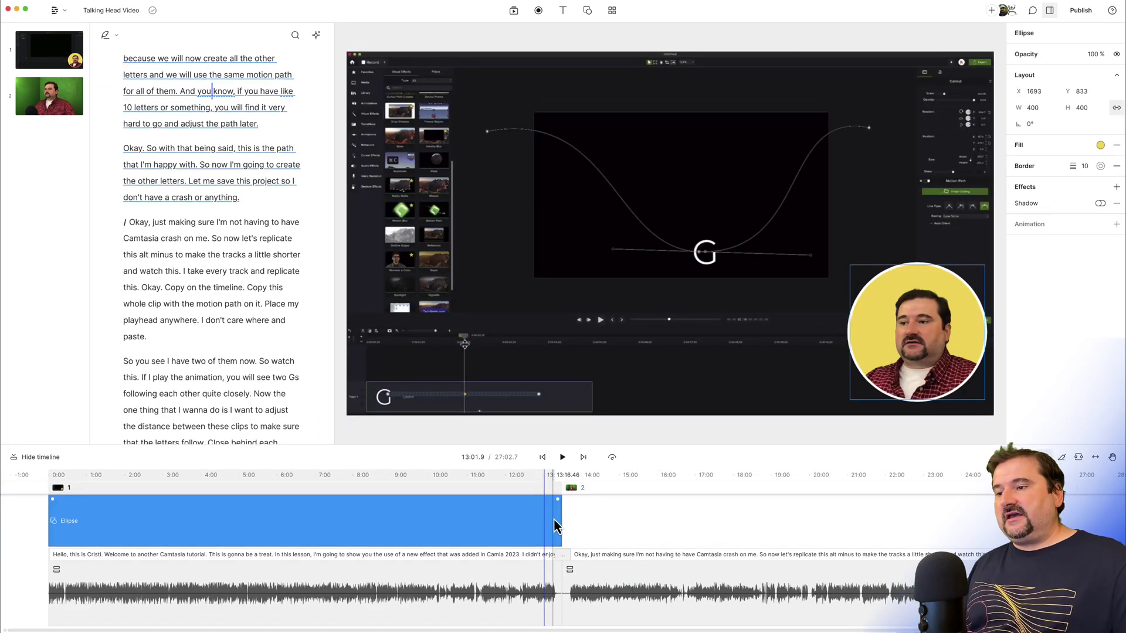
pyautogui.click(558, 521)
pyautogui.press('space')
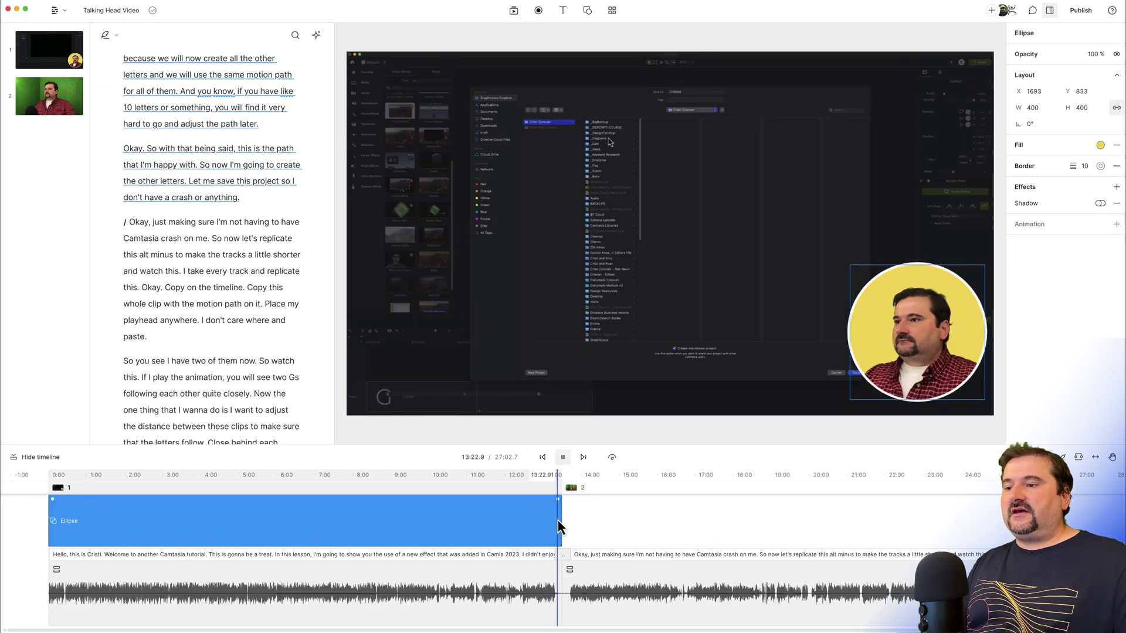
pyautogui.press('space')
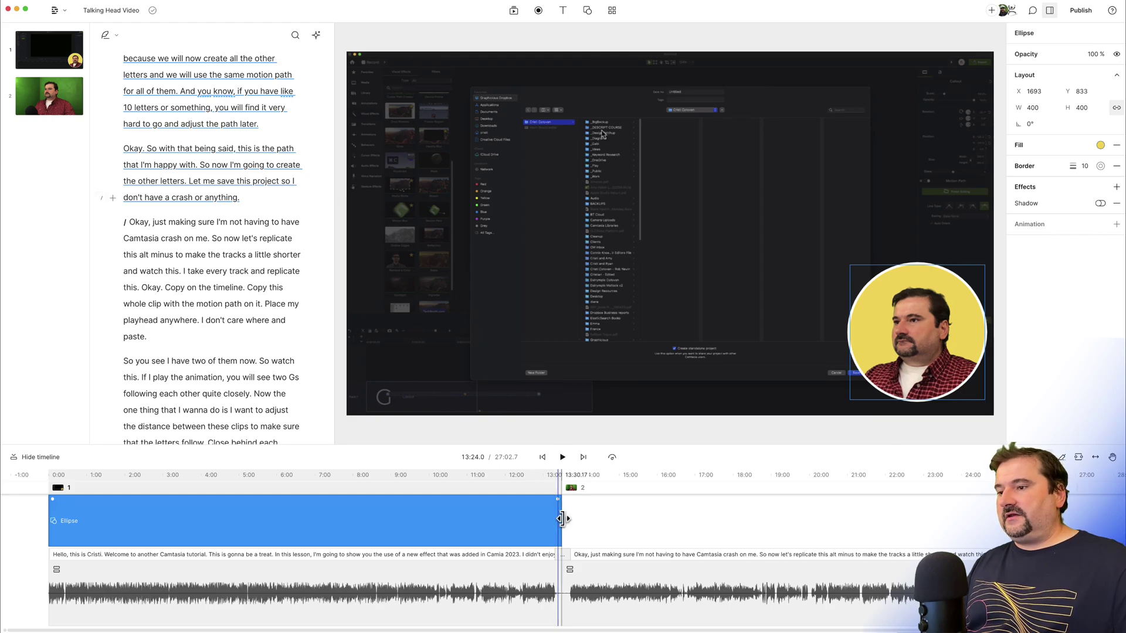
pyautogui.scroll(1, 560, 519)
pyautogui.scroll(5, 562, 518)
pyautogui.click(563, 522)
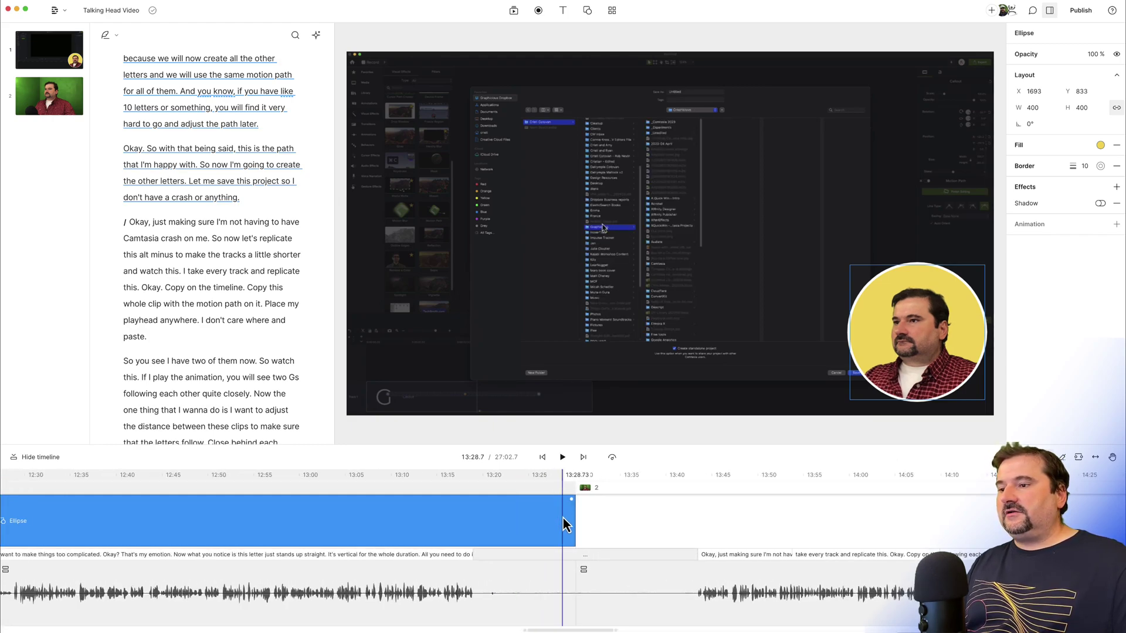
pyautogui.press('space')
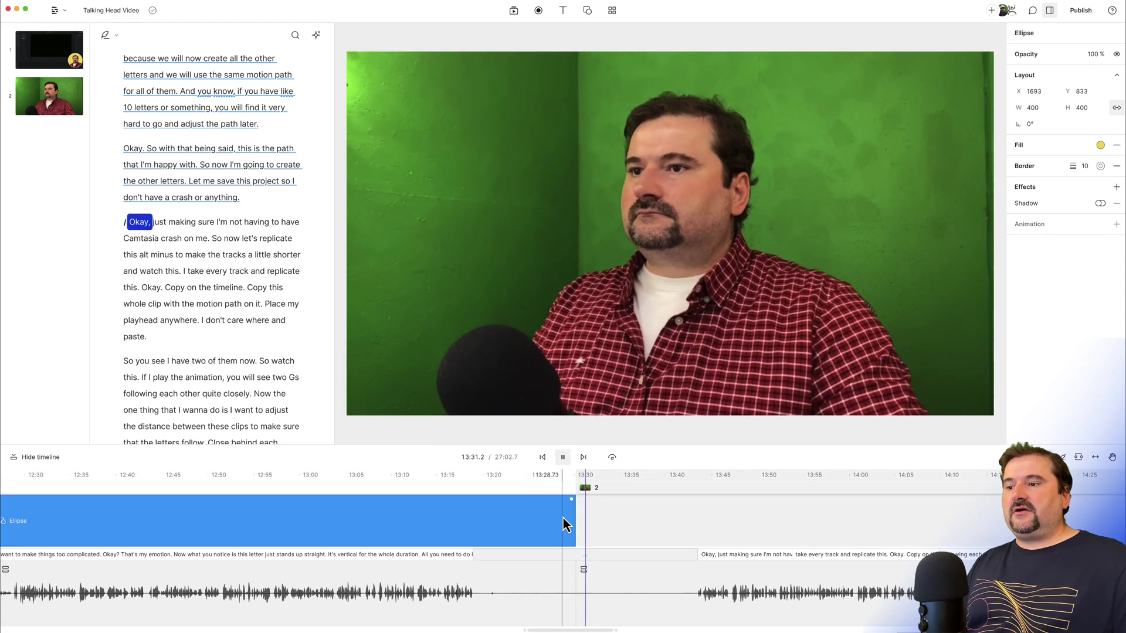
pyautogui.press('space')
pyautogui.scroll(-10, 627, 540)
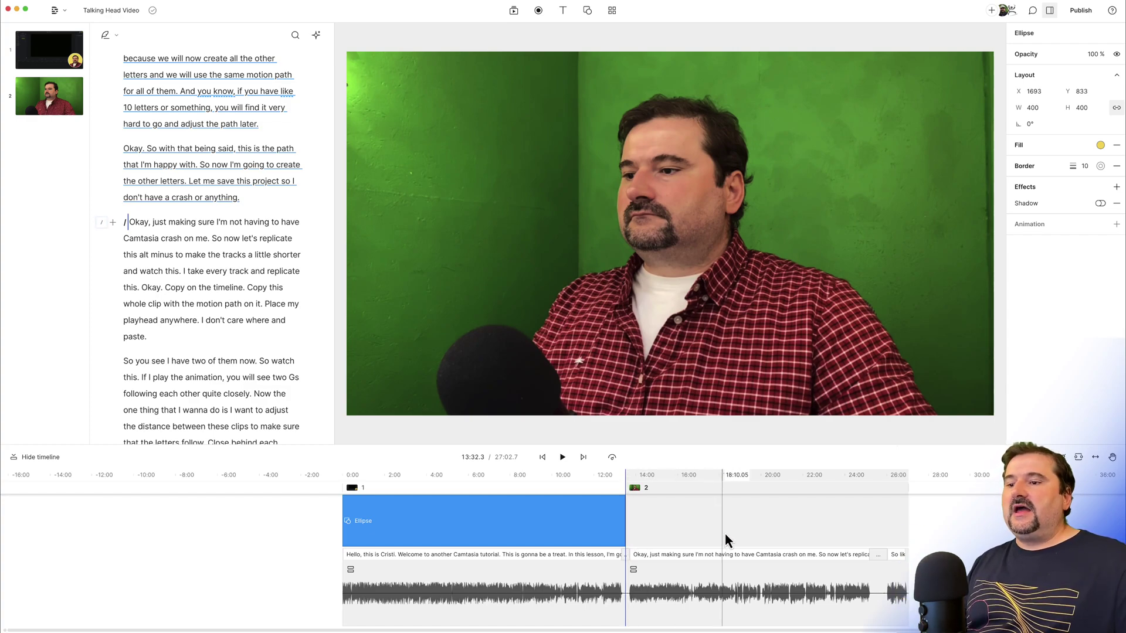
# Split the second scene at about 20:01 with a scene marker to start a third scene
pyautogui.click(761, 526)
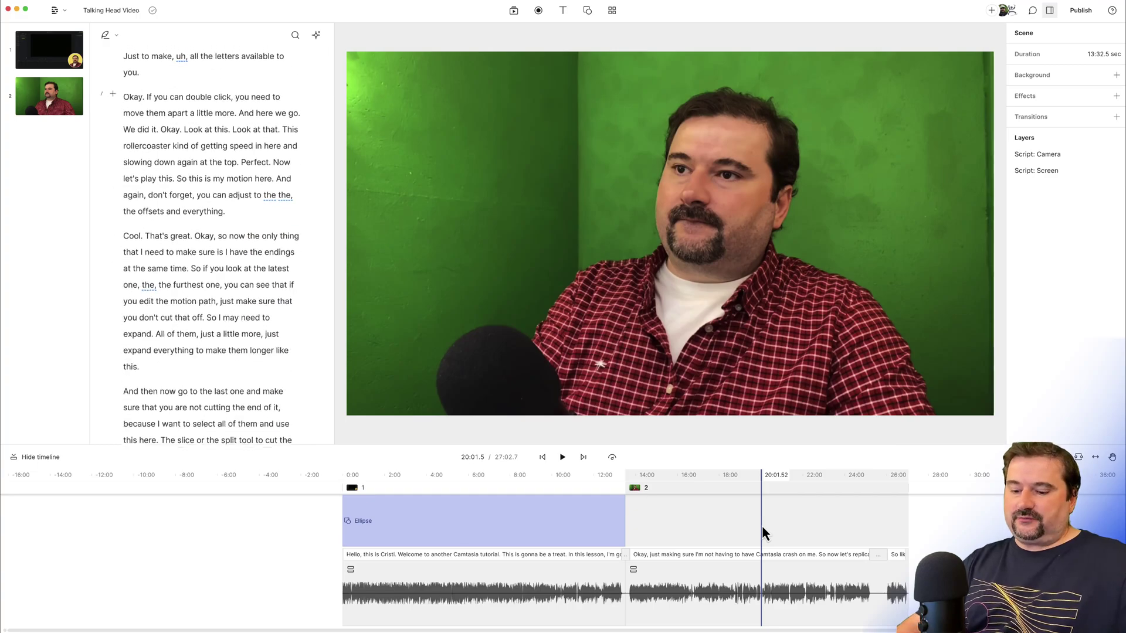
pyautogui.write('/')
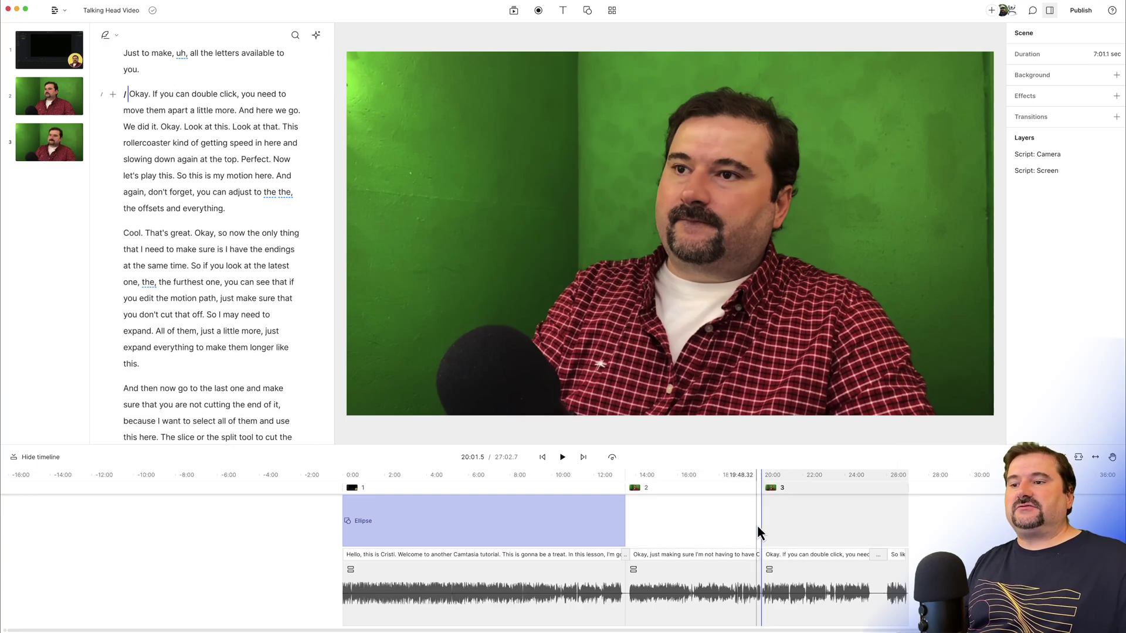
pyautogui.click(793, 525)
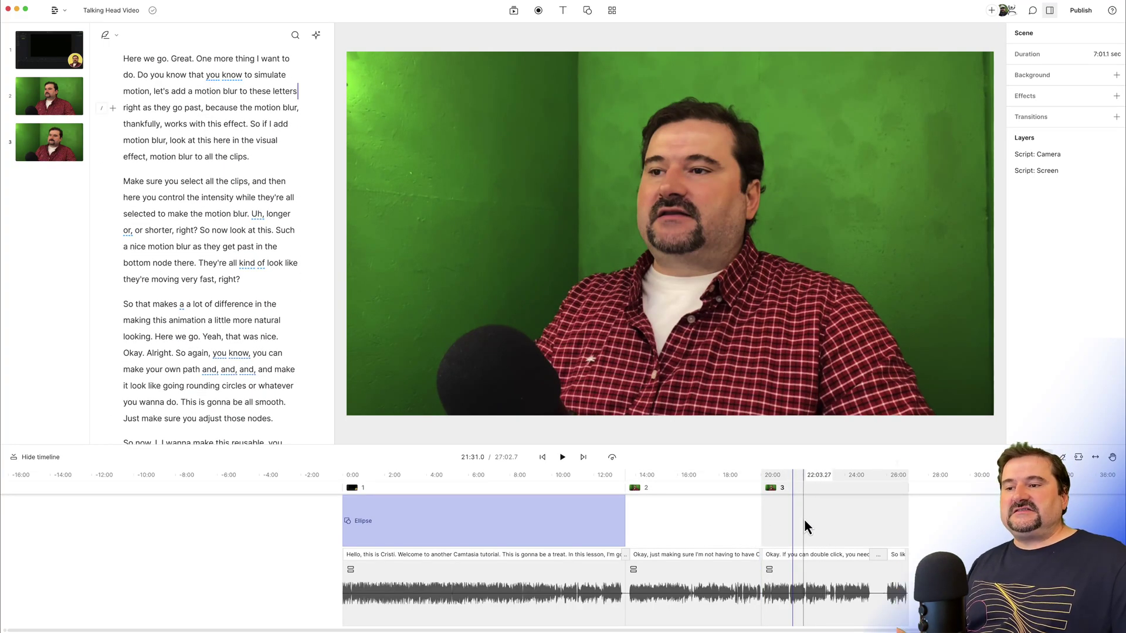
# Copy the first scene with its circular camera overlay layout
pyautogui.click(514, 522)
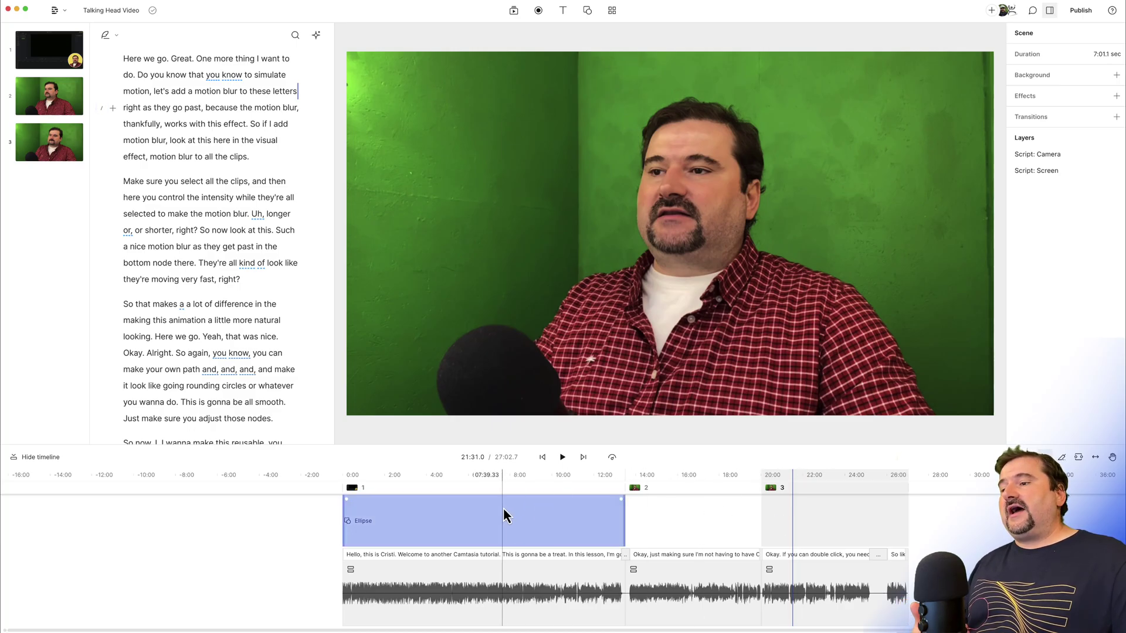
pyautogui.hscroll(3, 503, 515)
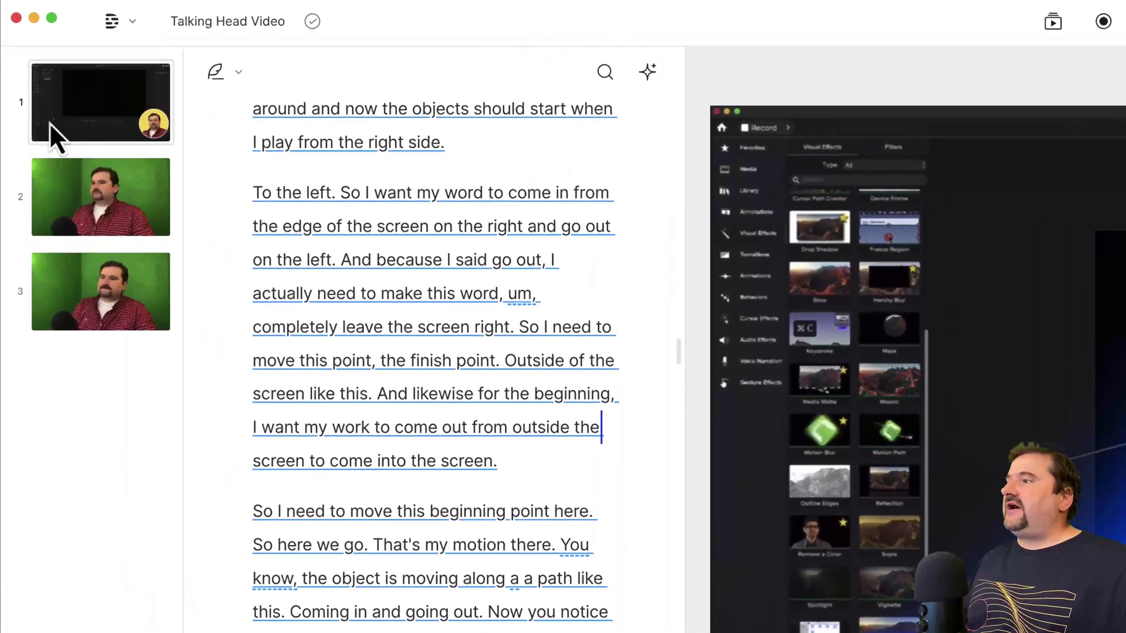
pyautogui.rightClick(66, 98)
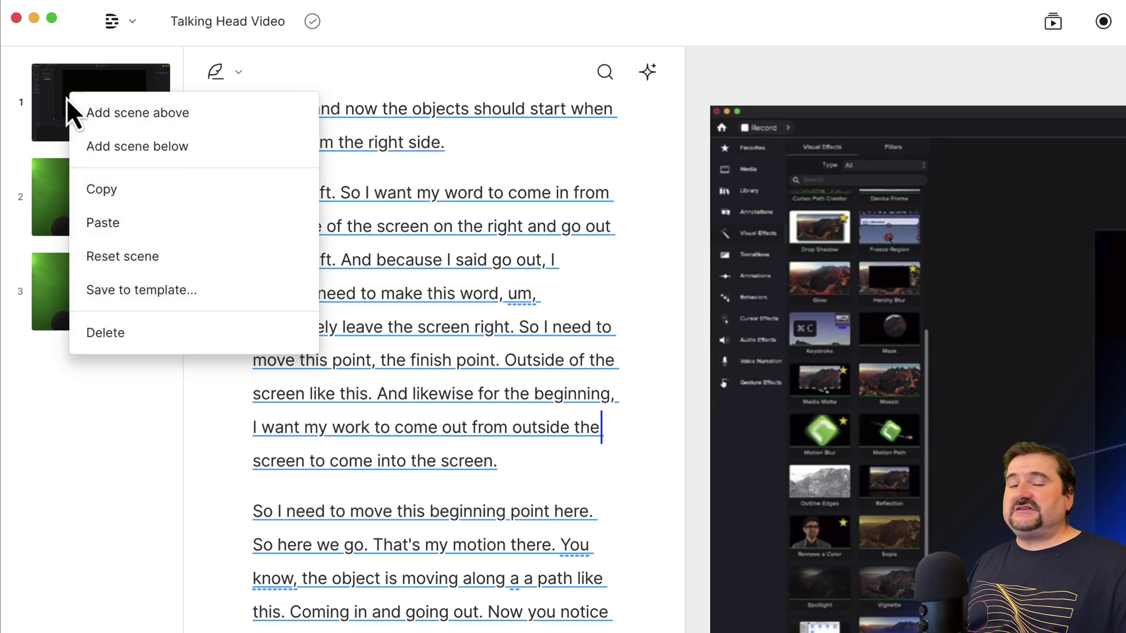
pyautogui.press('Escape')
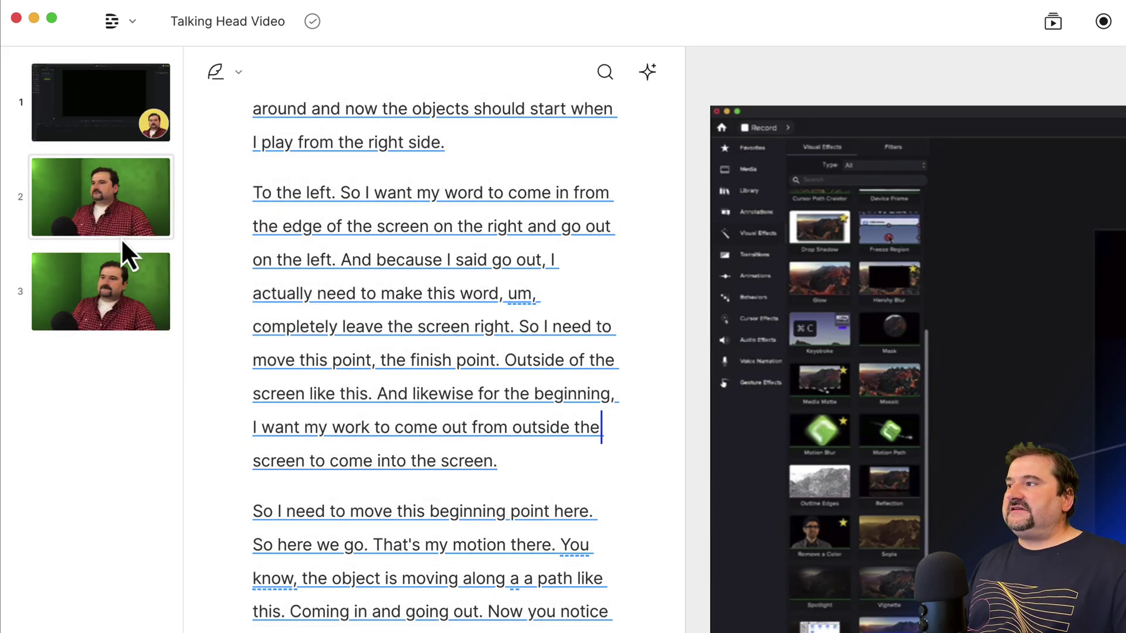
pyautogui.rightClick(96, 106)
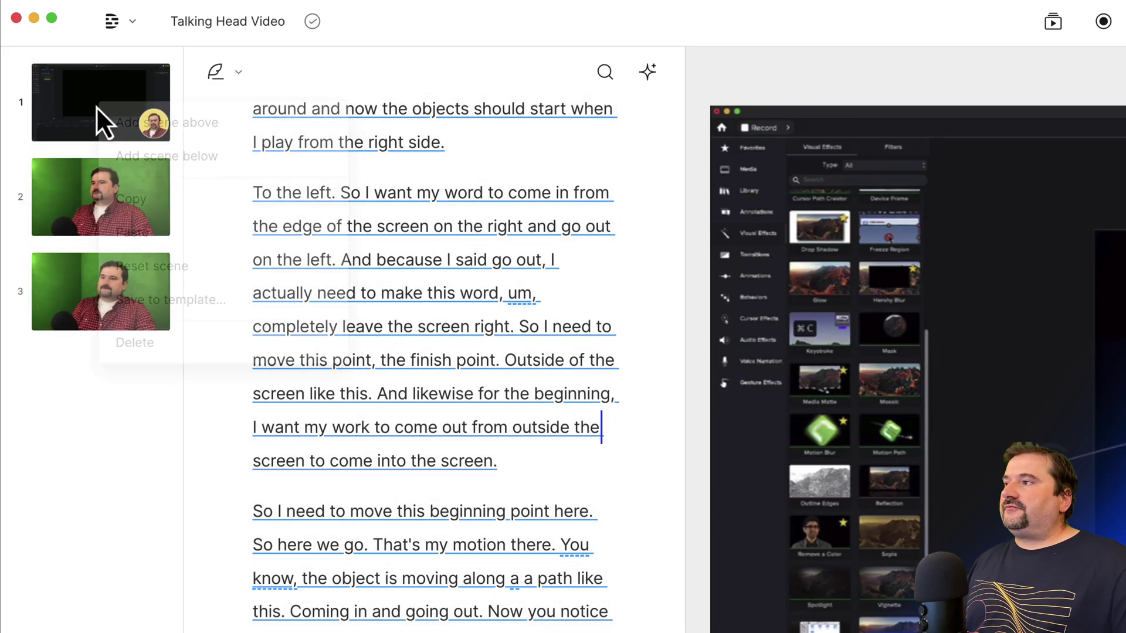
pyautogui.click(116, 199)
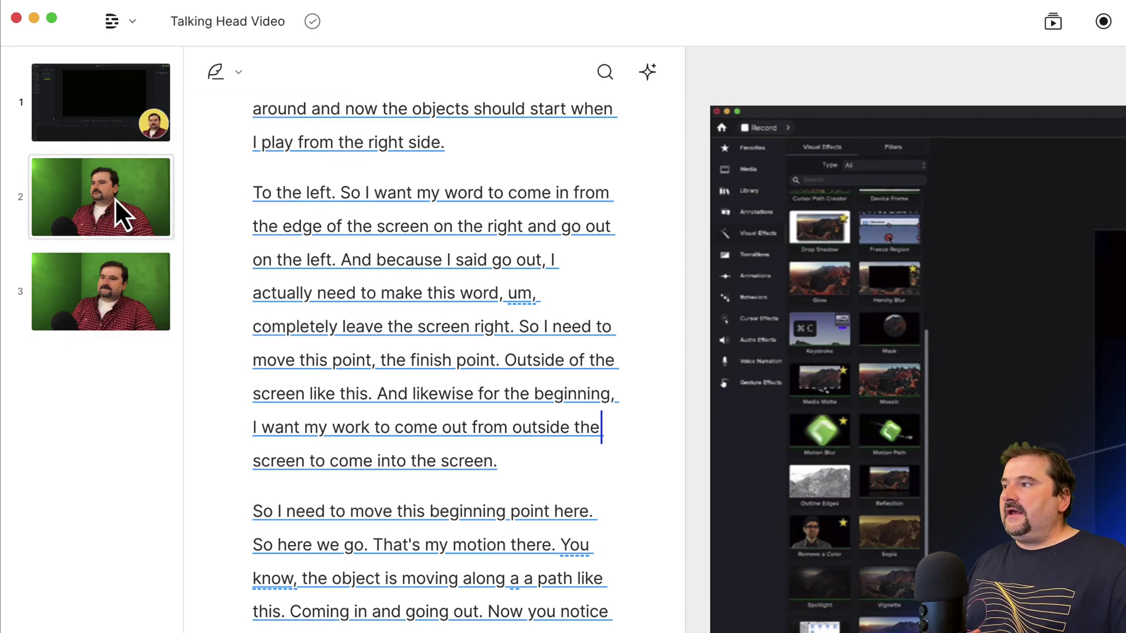
# Paste the copied scene layout onto the third scene
pyautogui.click(116, 279)
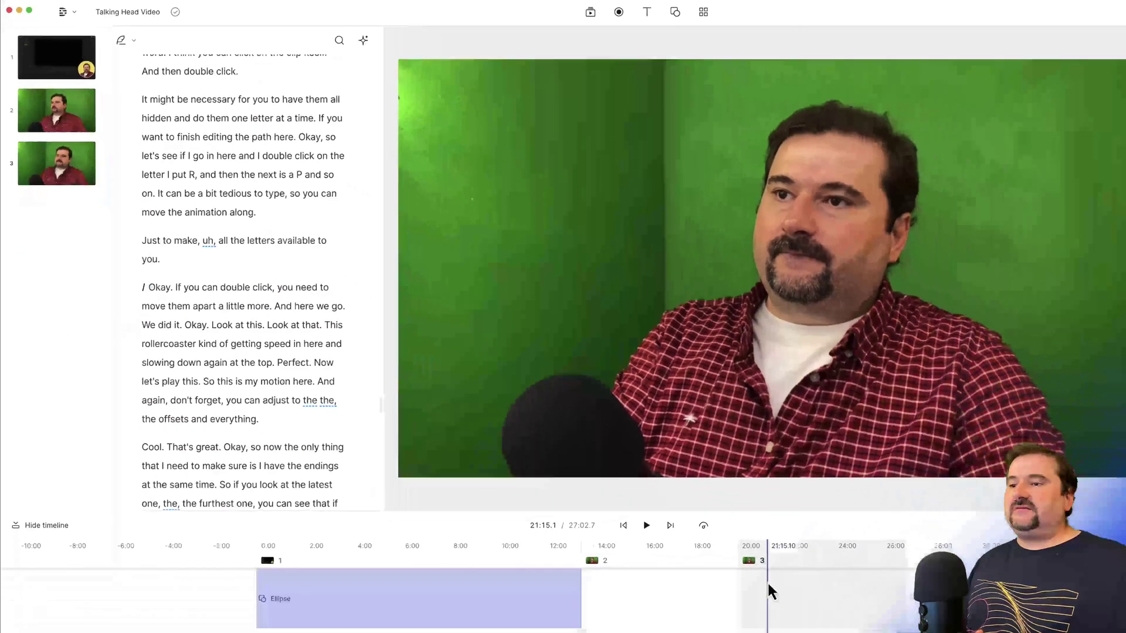
pyautogui.click(668, 505)
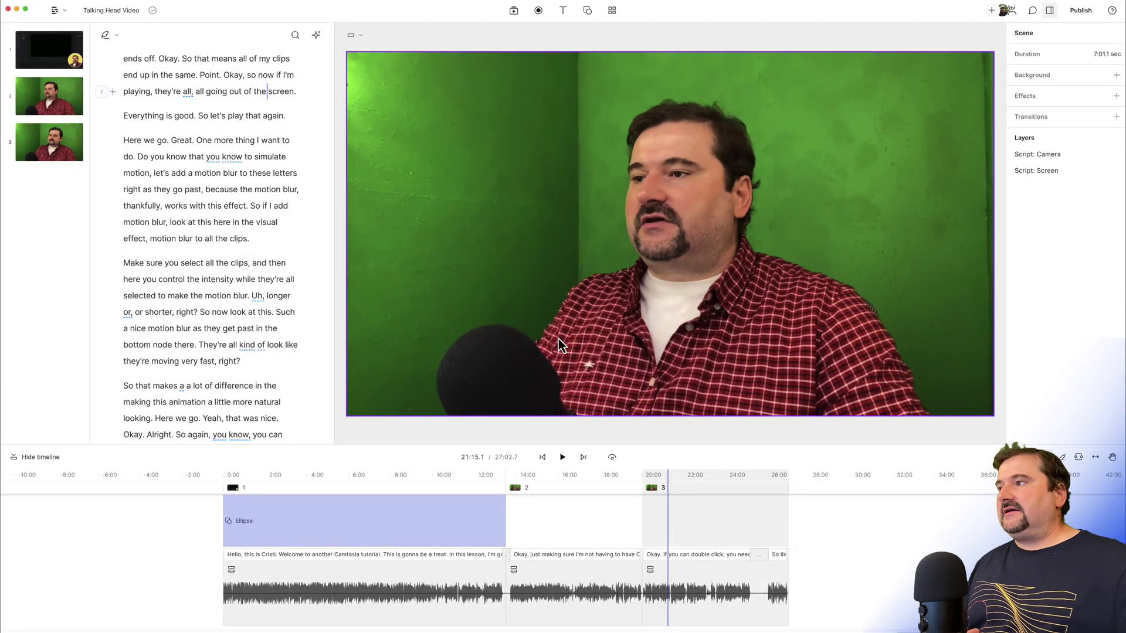
pyautogui.rightClick(33, 151)
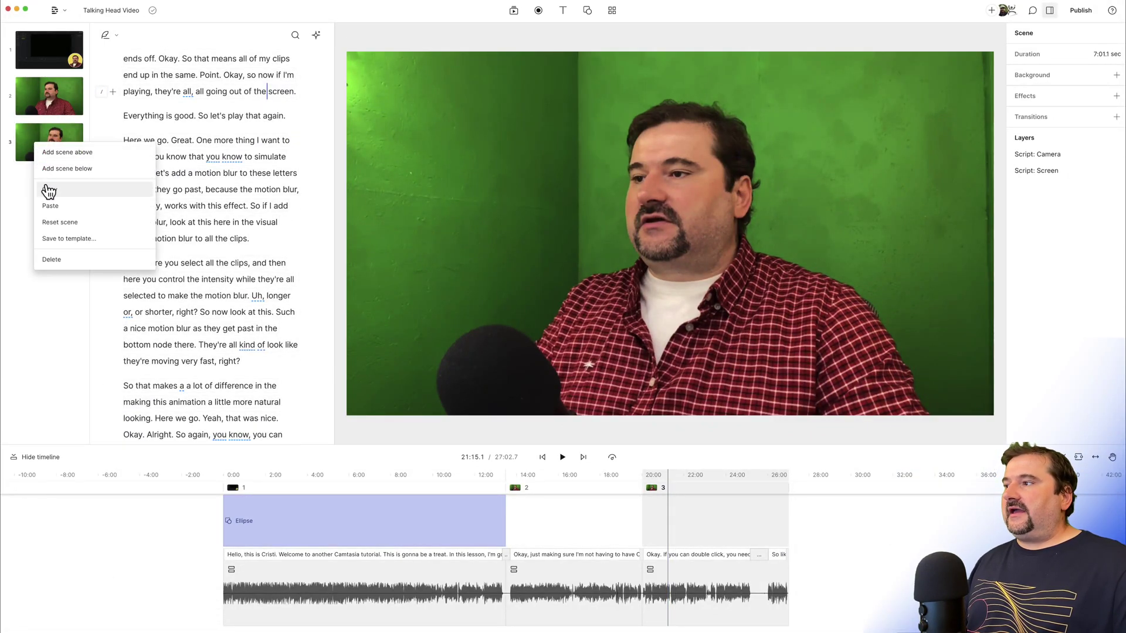
pyautogui.click(48, 205)
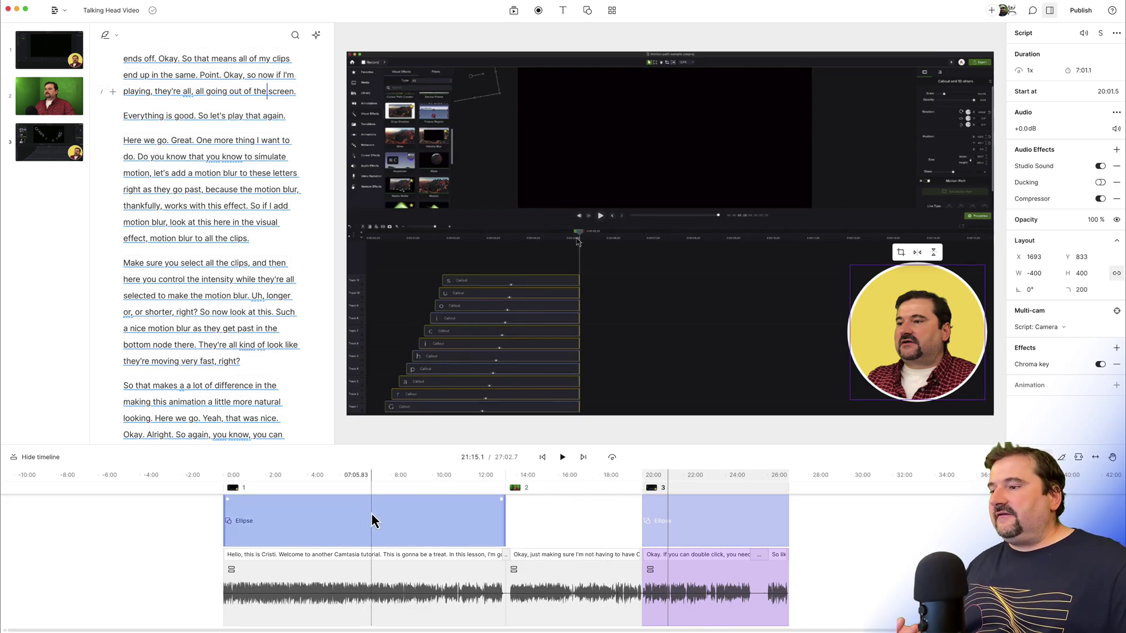
# Split the full-canvas camera scene with scene markers at about 16:37 and 17:32
pyautogui.click(566, 515)
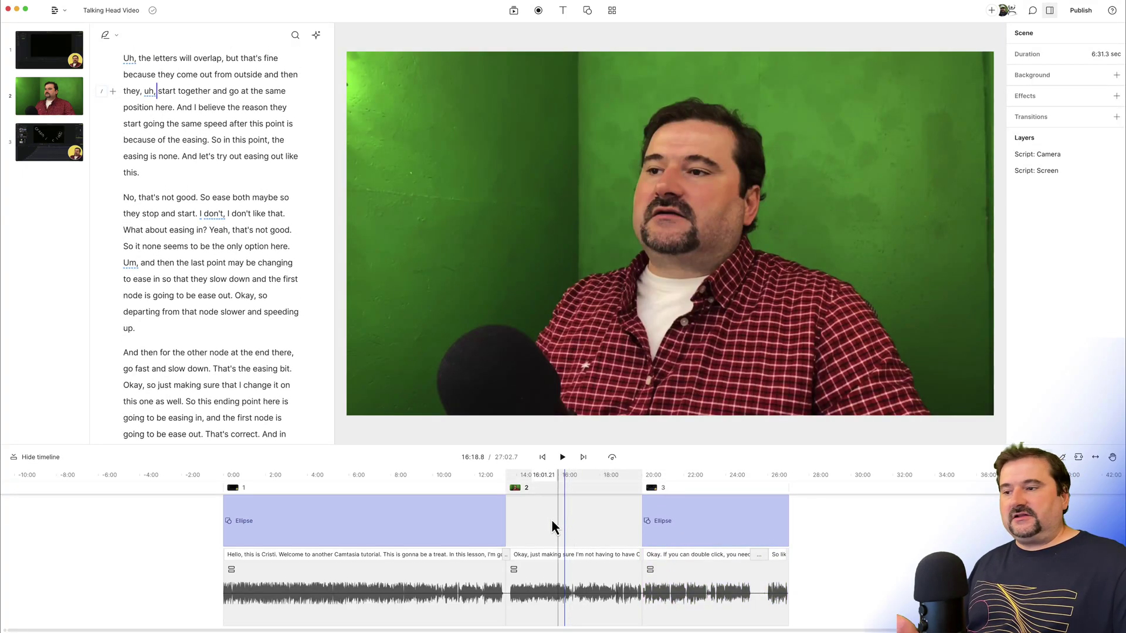
pyautogui.click(572, 528)
pyautogui.press('/')
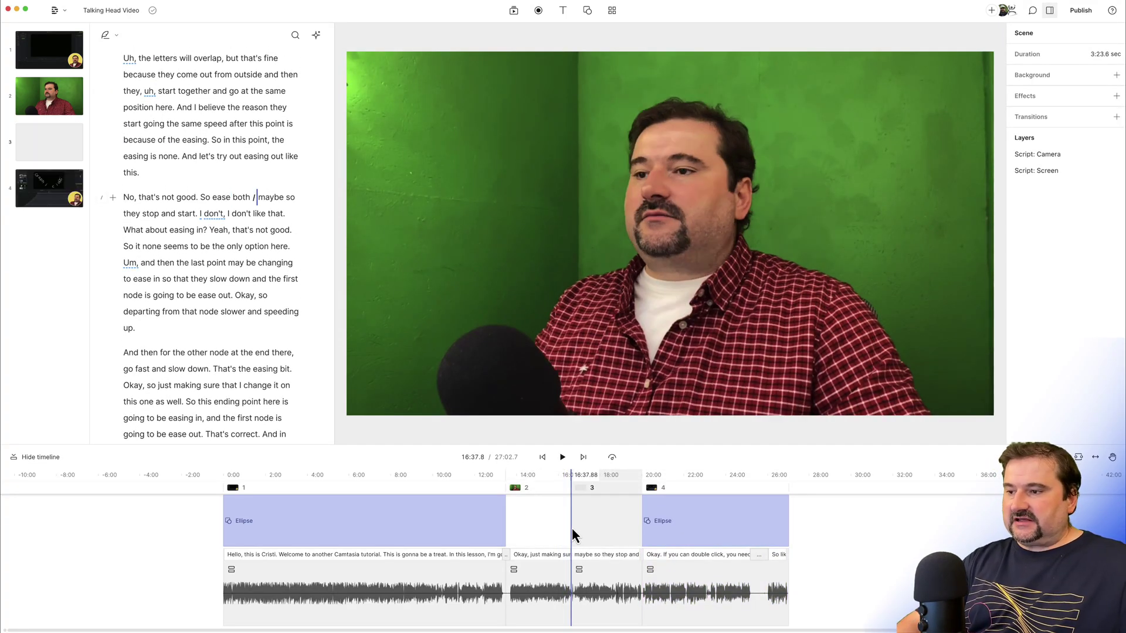
pyautogui.click(590, 529)
pyautogui.press('/')
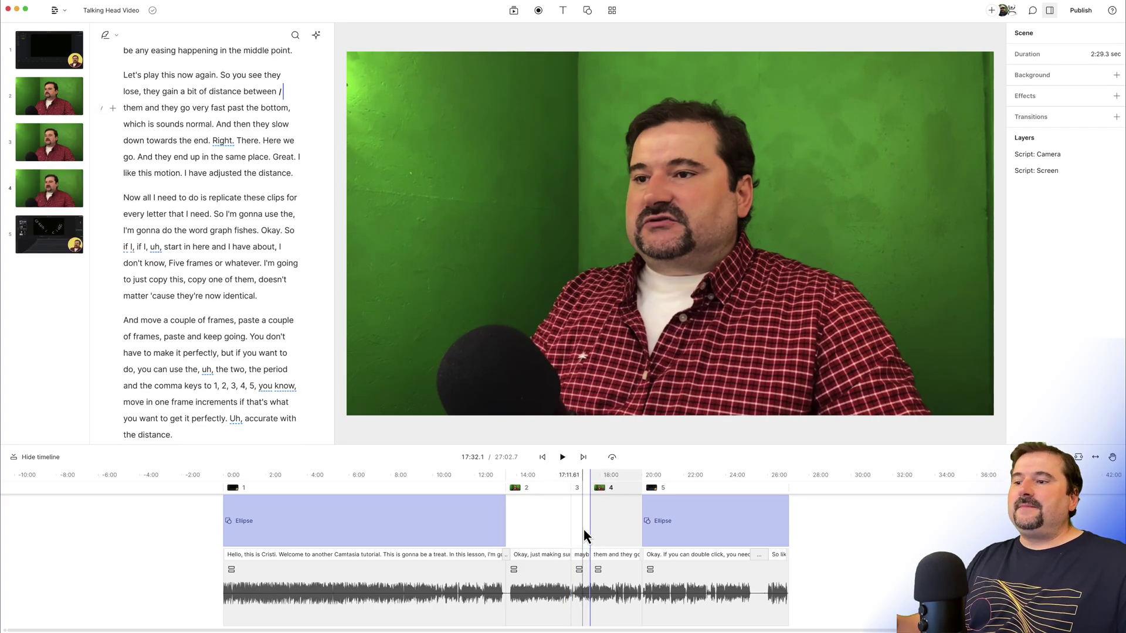
# Paste the copied overlay layout onto the short scene between 16:37 and 17:32
pyautogui.click(583, 528)
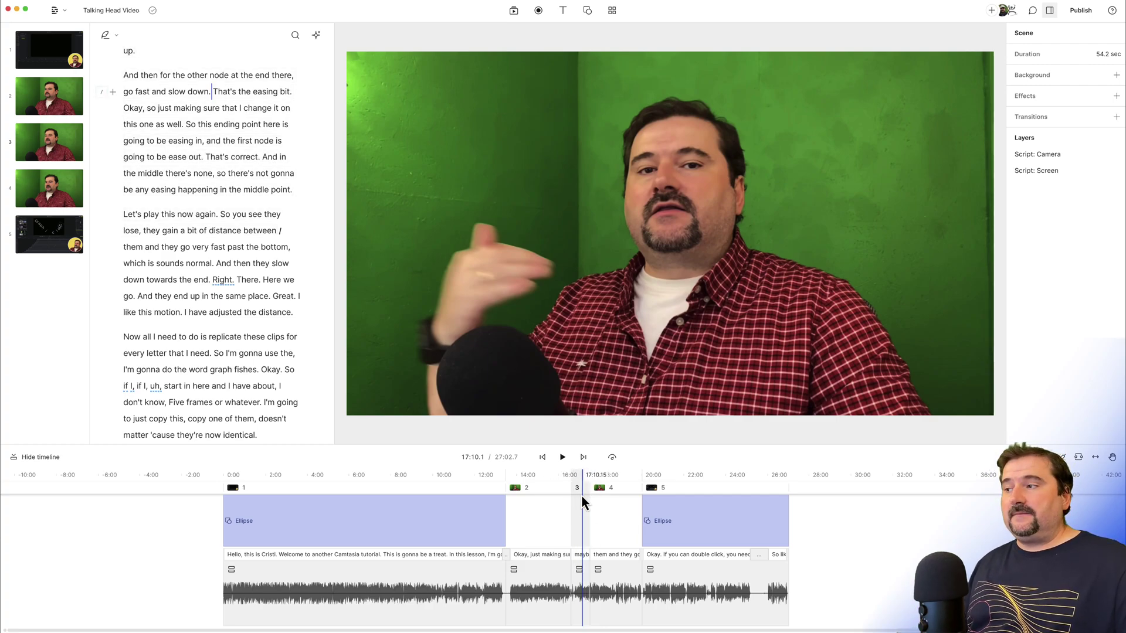
pyautogui.rightClick(48, 151)
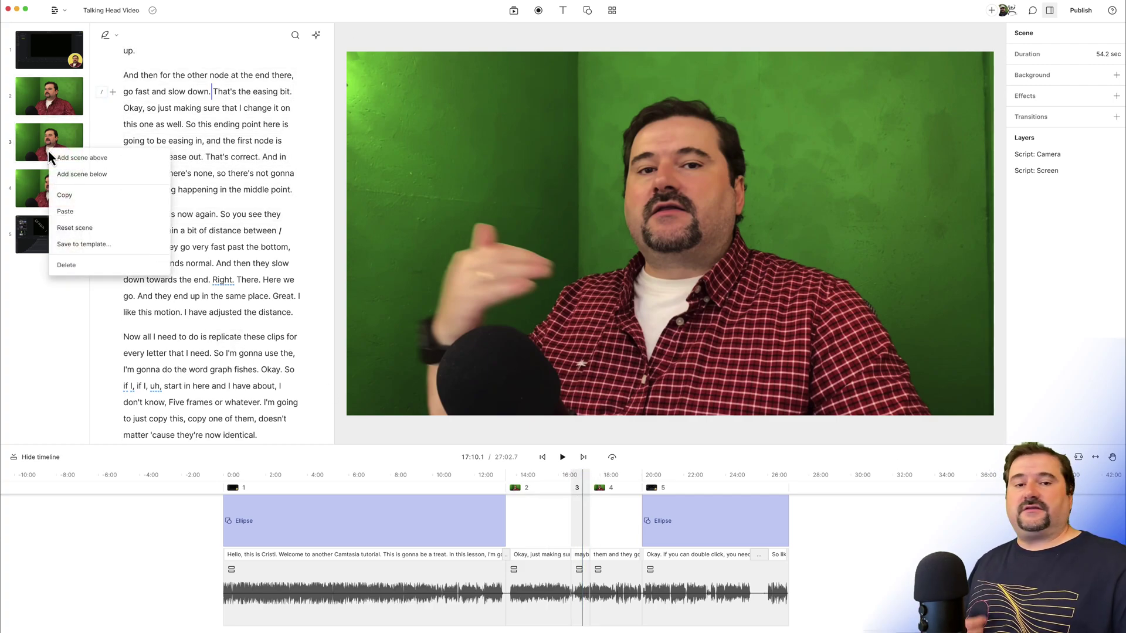
pyautogui.click(63, 211)
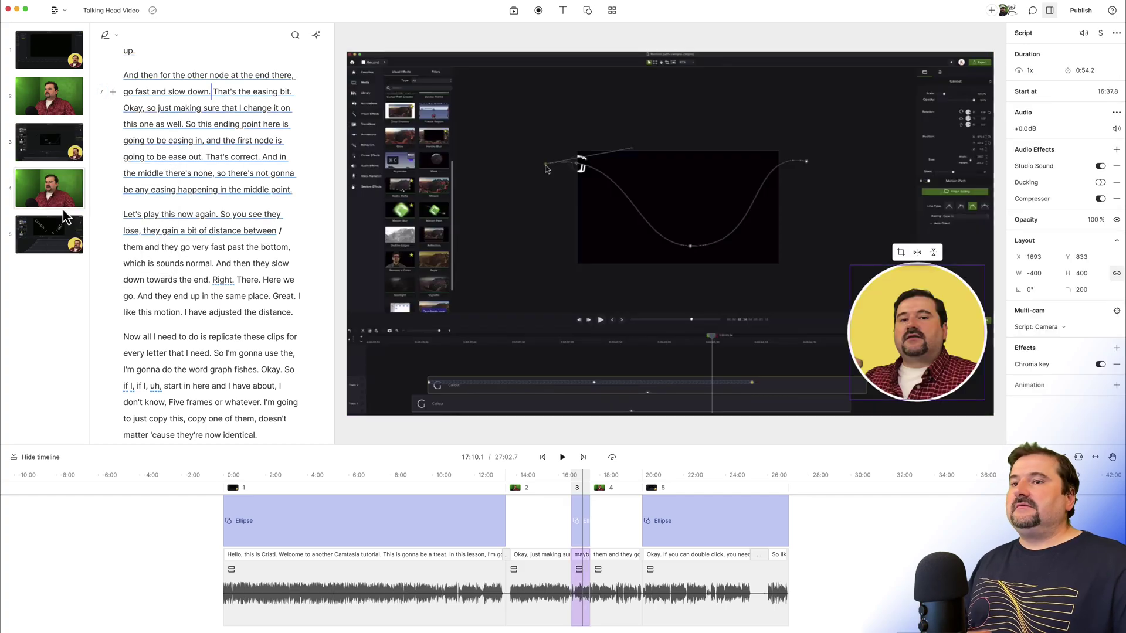